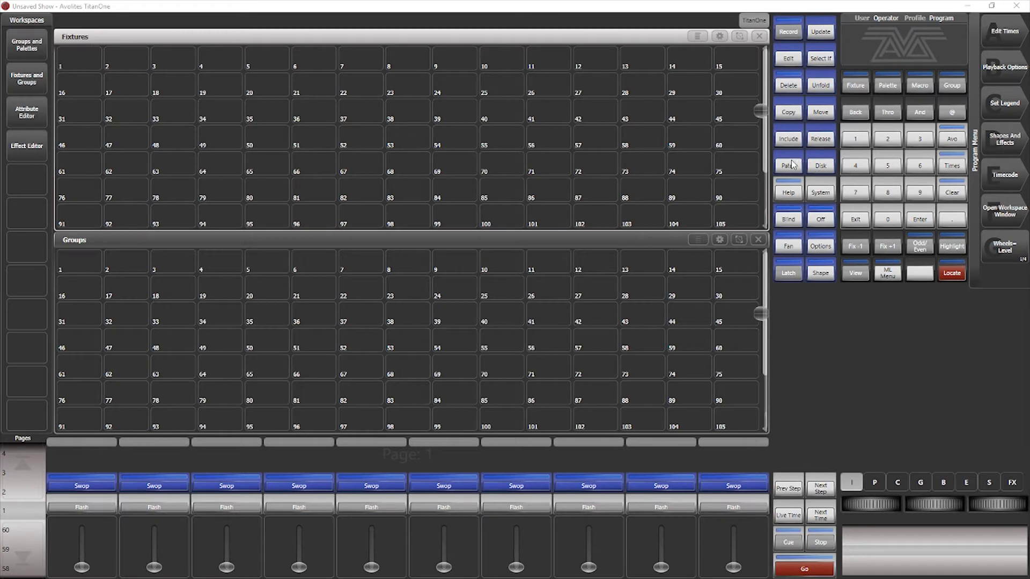
Patch one X-Laser Mercury in Master, 6 DMX mode on DMX line 1 at address 1, and leave patching.
{"action": "left_click", "coordinate": [793, 164]}
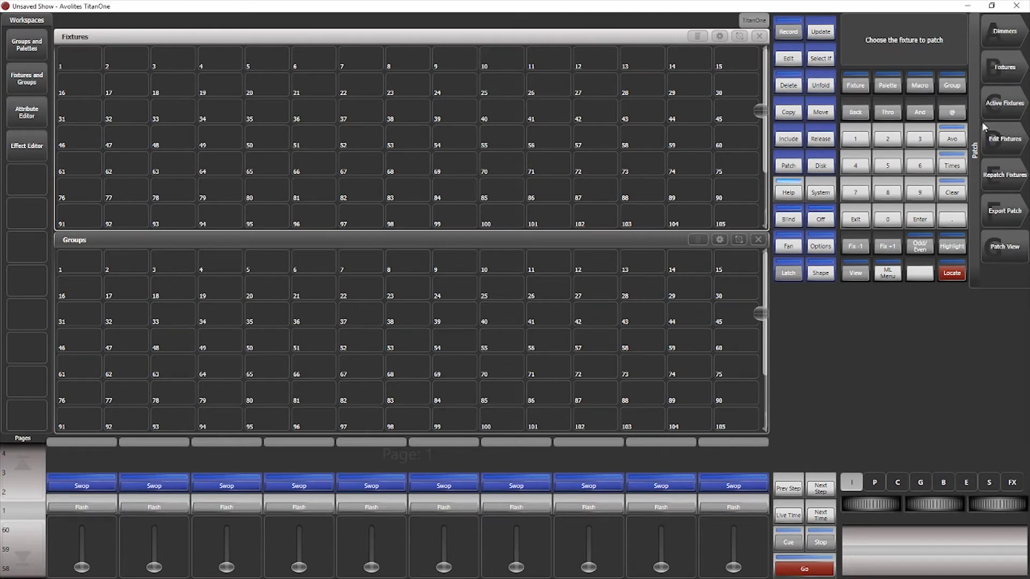
{"action": "left_click", "coordinate": [992, 68]}
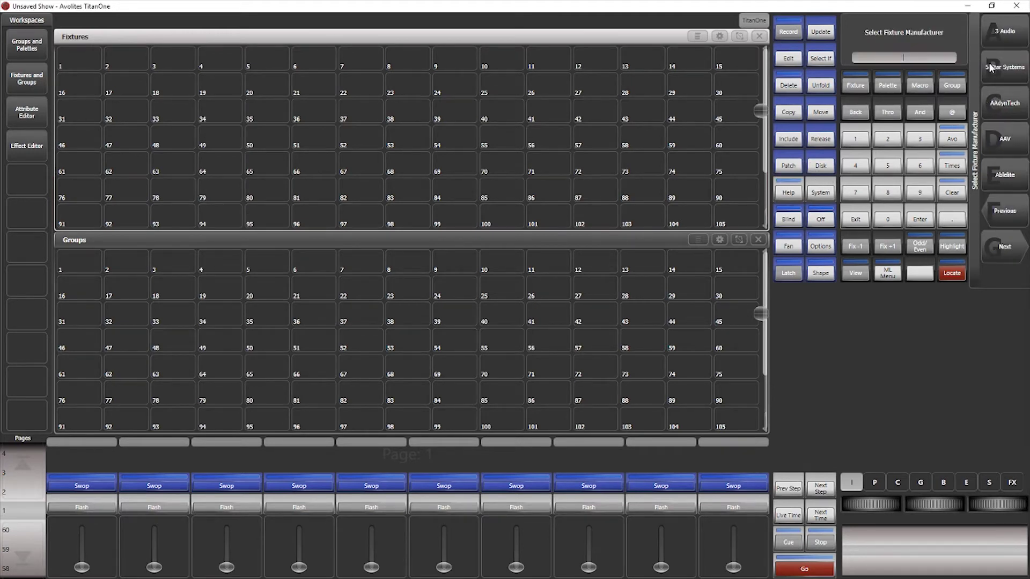
{"action": "type", "text": "x"}
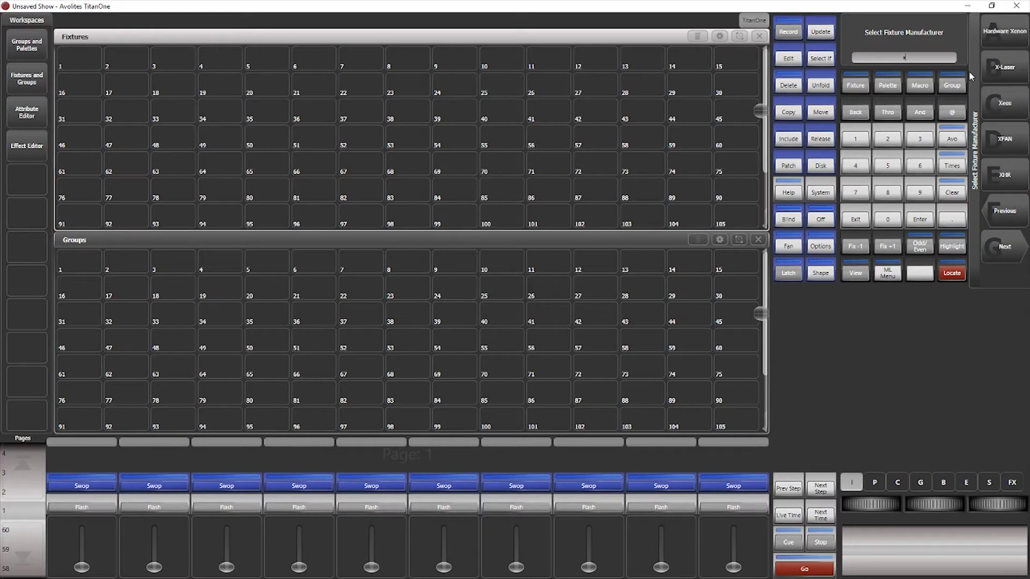
{"action": "left_click", "coordinate": [986, 75]}
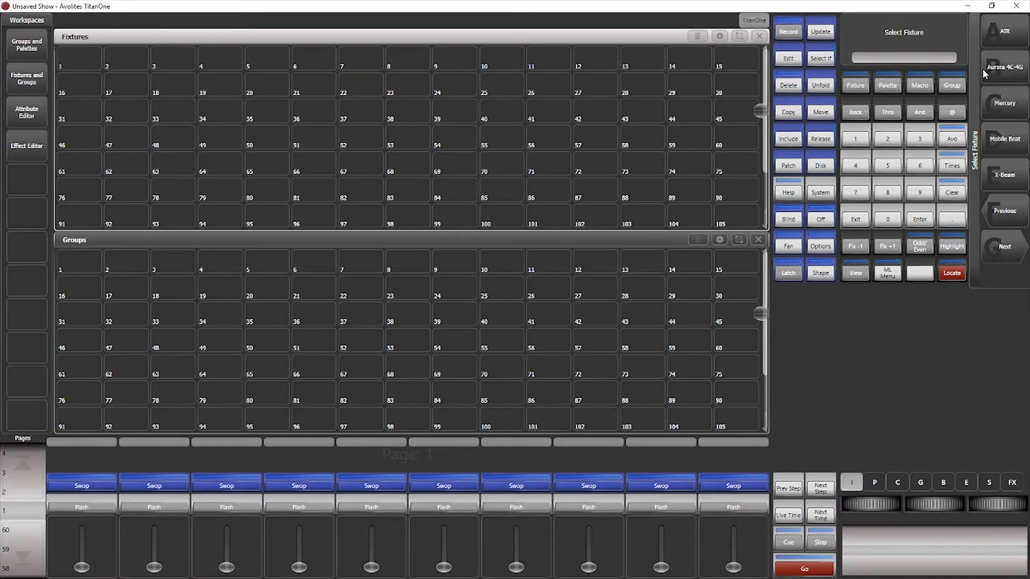
{"action": "left_click", "coordinate": [991, 112]}
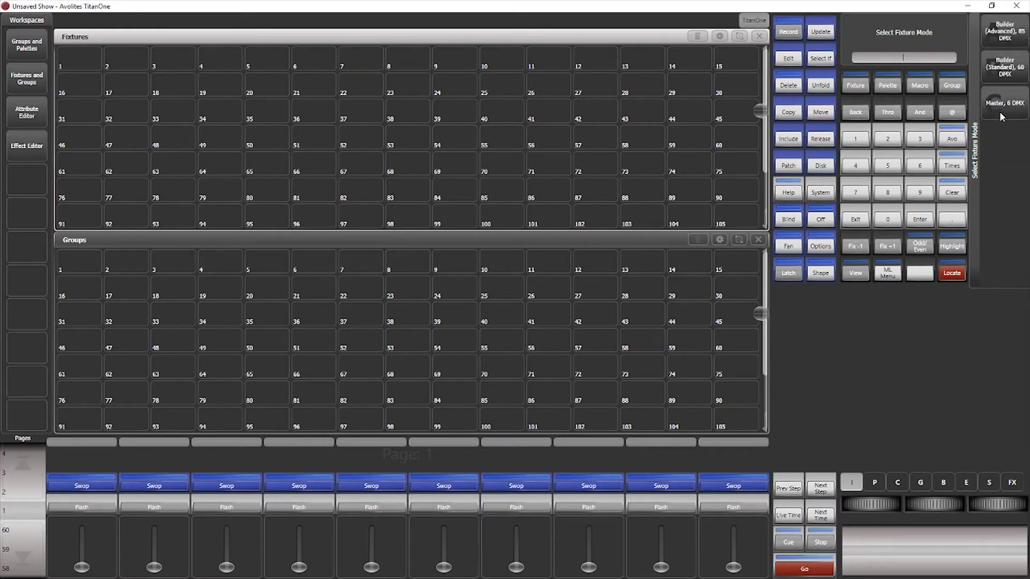
{"action": "left_click", "coordinate": [1000, 111]}
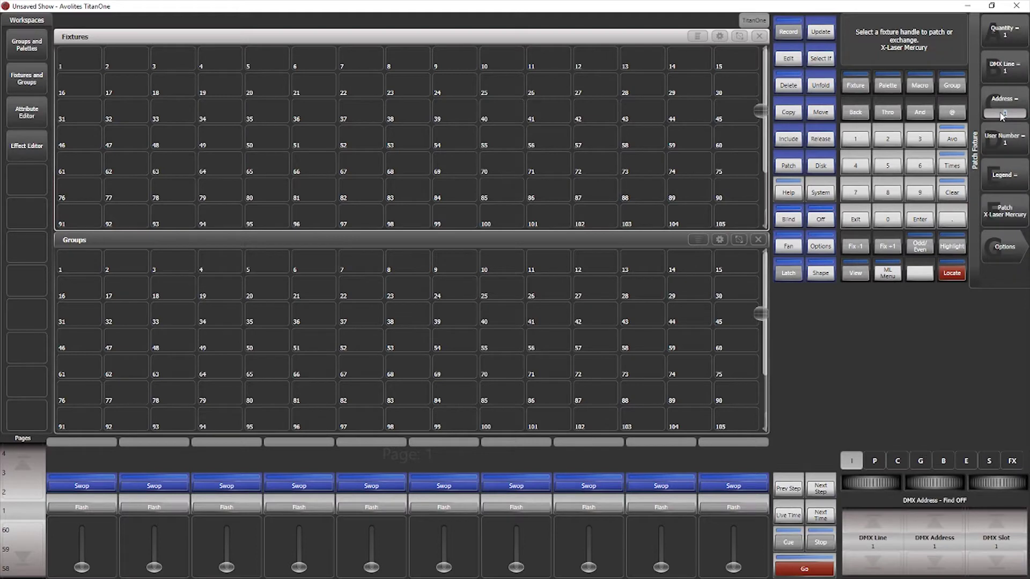
{"action": "left_click", "coordinate": [1004, 210]}
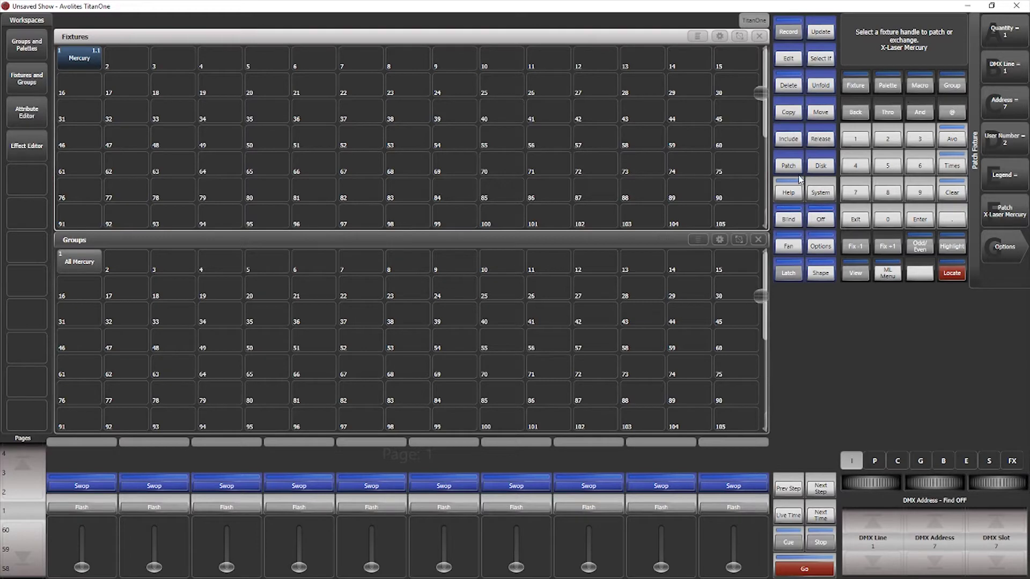
{"action": "left_click", "coordinate": [864, 221]}
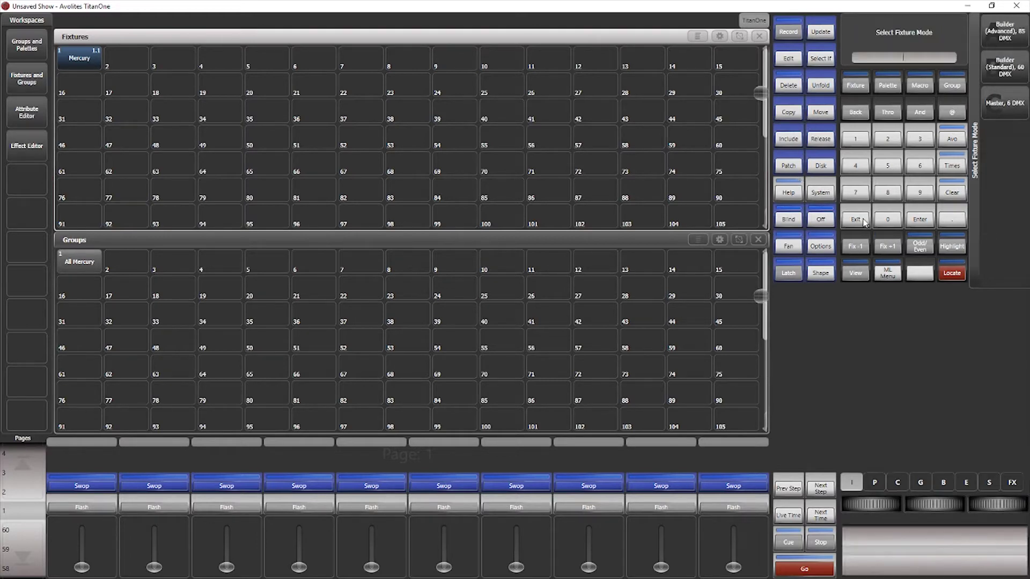
{"action": "left_click", "coordinate": [863, 221]}
{"action": "left_click", "coordinate": [864, 221]}
{"action": "left_click", "coordinate": [863, 221]}
{"action": "left_click", "coordinate": [864, 221]}
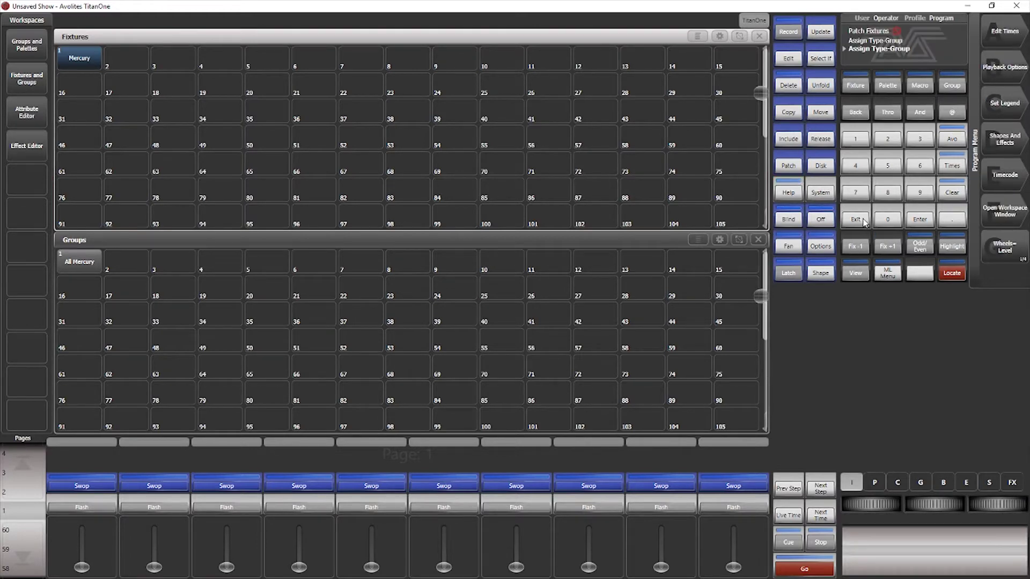
Set the legend of the patched Mercury fixture to "Master".
{"action": "left_click", "coordinate": [1014, 104]}
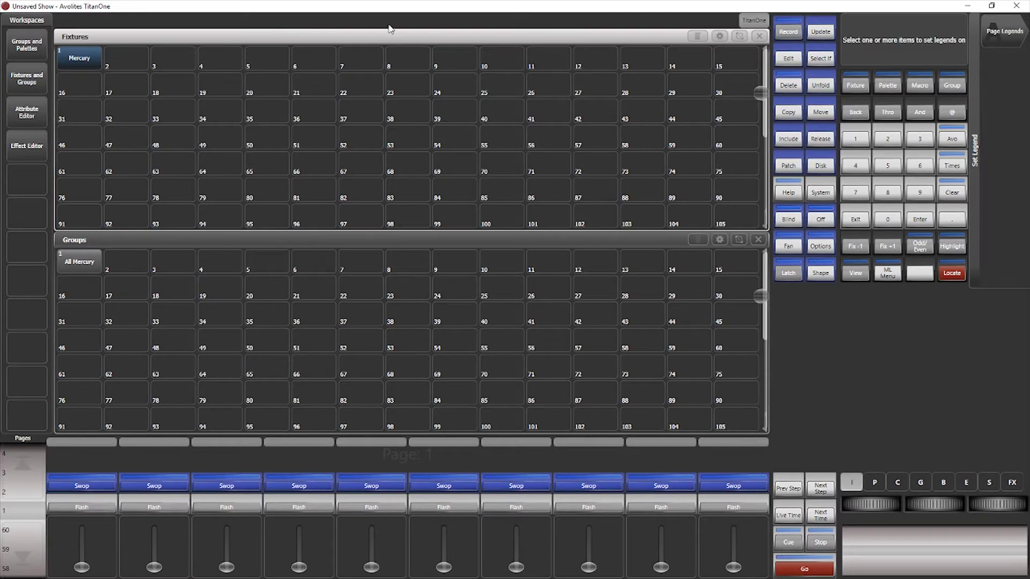
{"action": "left_click", "coordinate": [89, 63]}
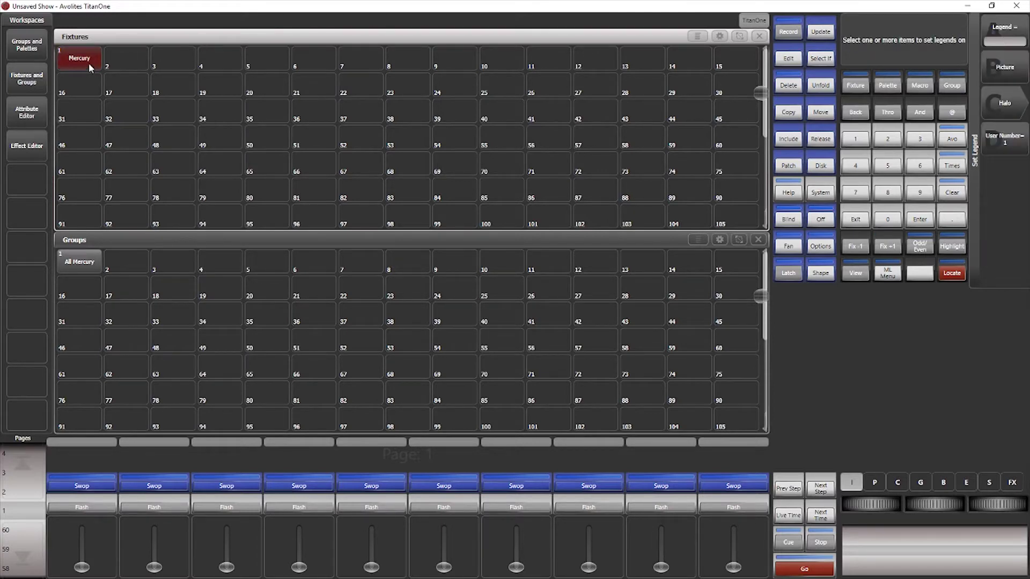
{"action": "type", "text": "Master"}
{"action": "key", "text": "Return"}
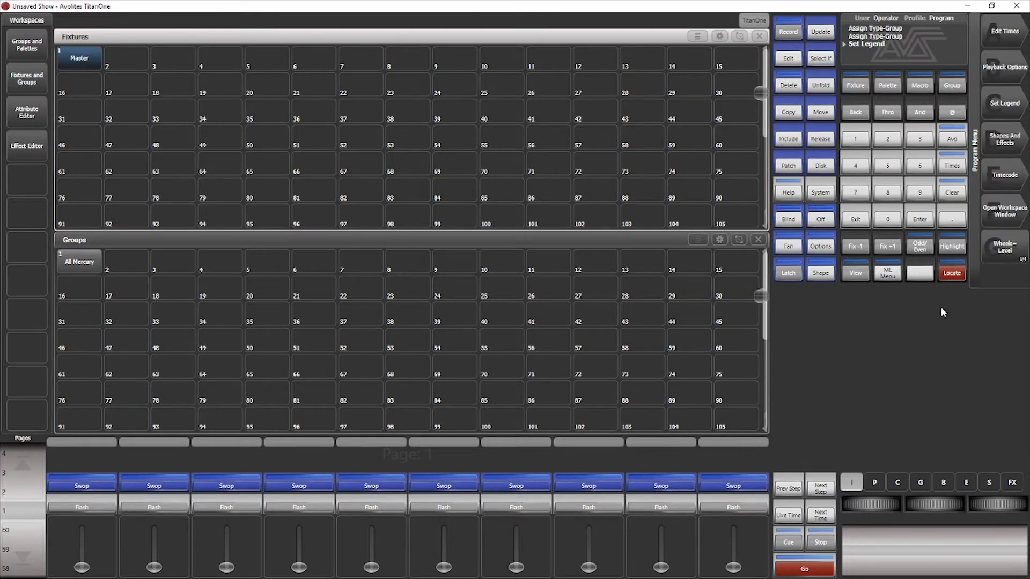
Patch two X-Laser Mercury fixtures in Builder (Advanced), 85 DMX mode from address 7 with the legend "Adv Builder", and leave patching.
{"action": "left_click", "coordinate": [796, 165]}
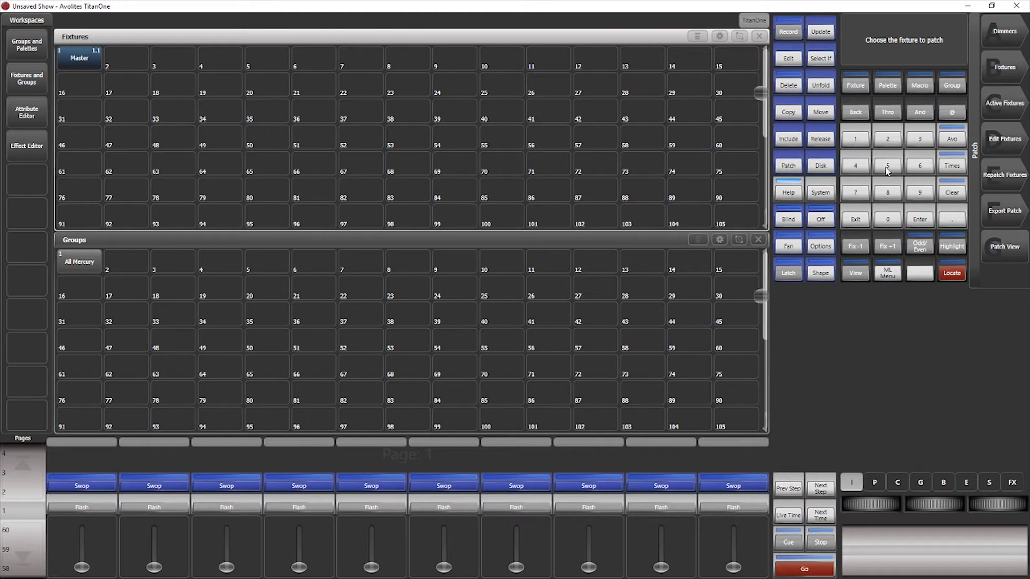
{"action": "left_click", "coordinate": [998, 74]}
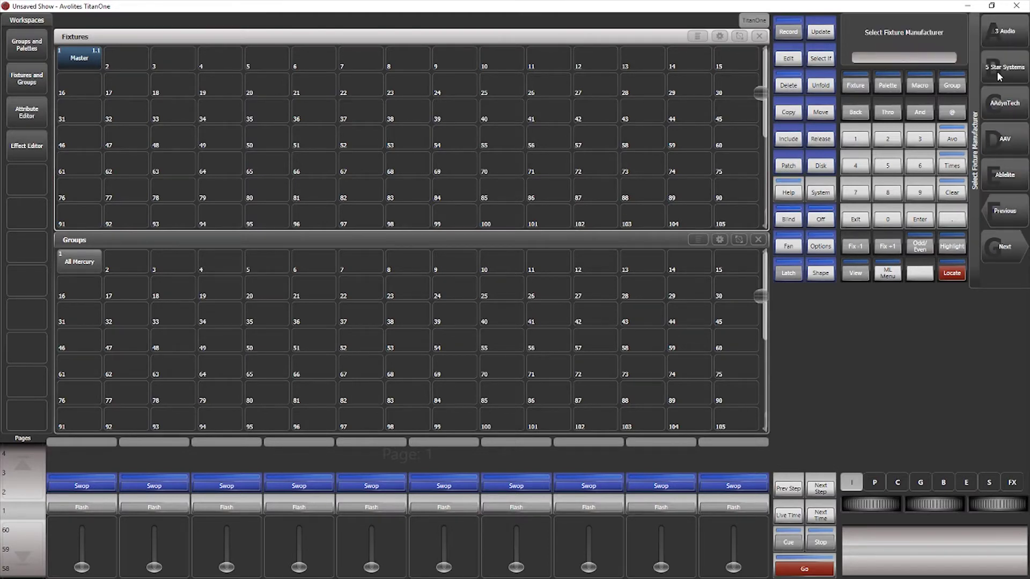
{"action": "left_click", "coordinate": [997, 72]}
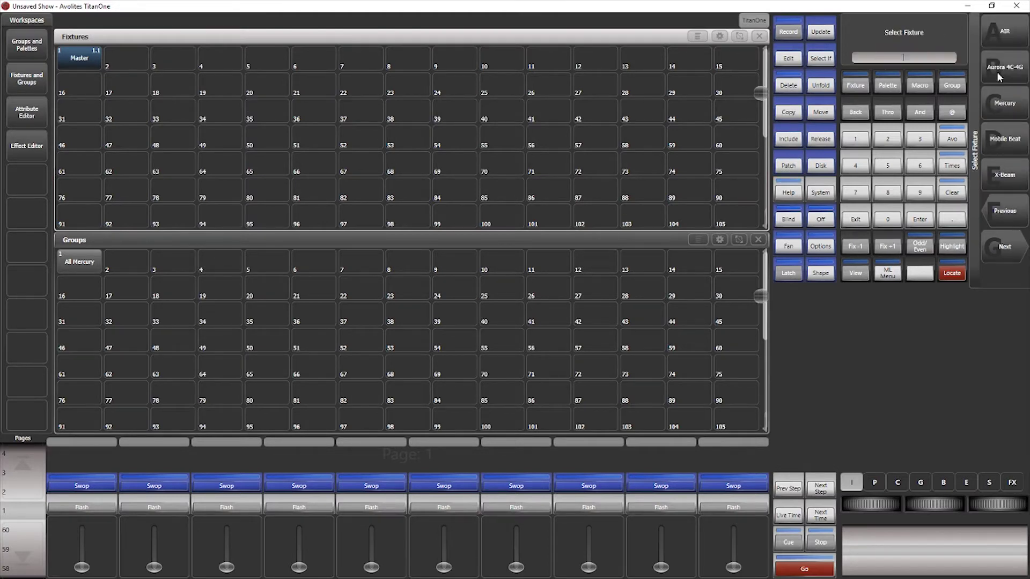
{"action": "left_click", "coordinate": [1000, 106]}
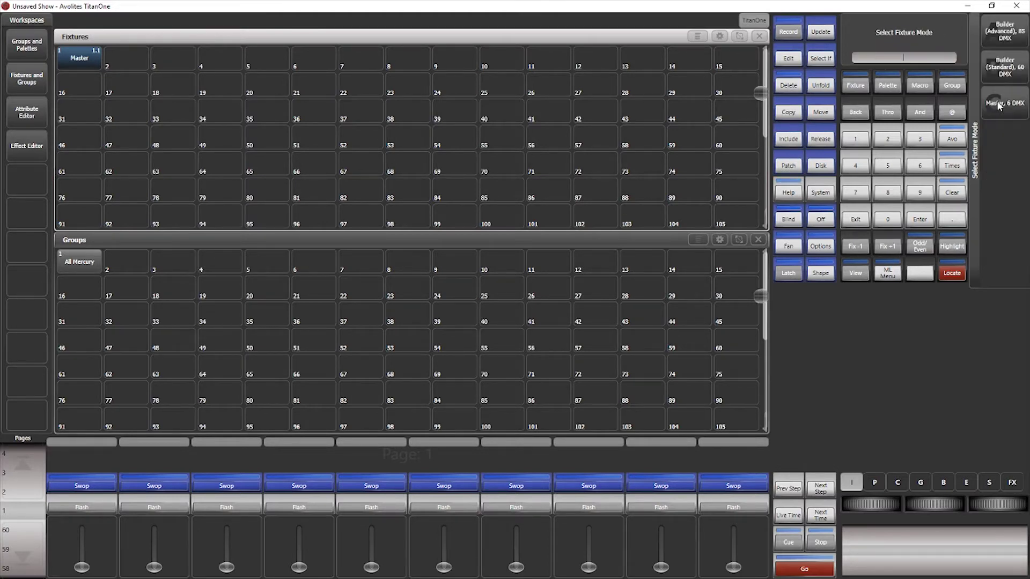
{"action": "left_click", "coordinate": [989, 41]}
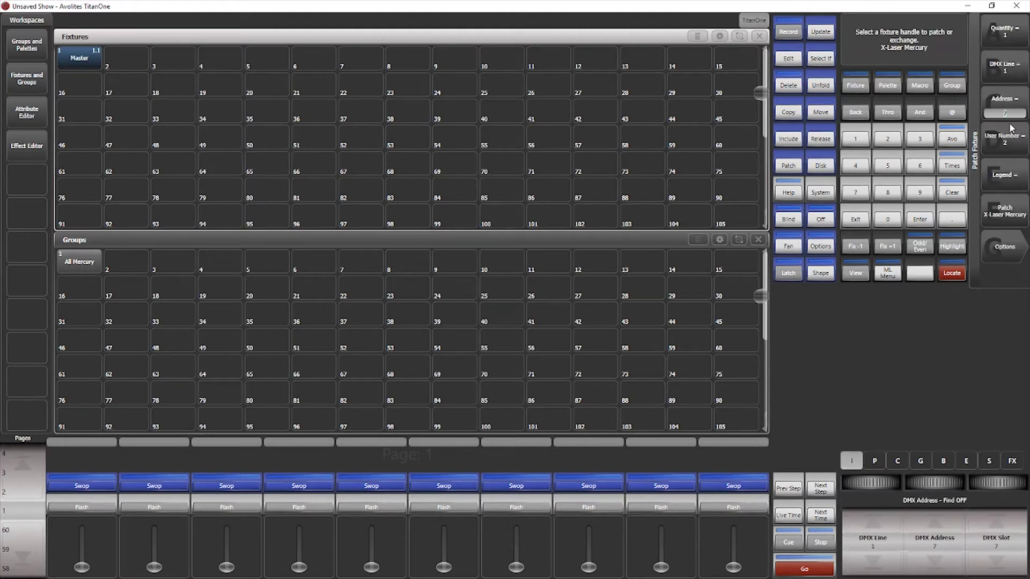
{"action": "left_click", "coordinate": [1013, 43]}
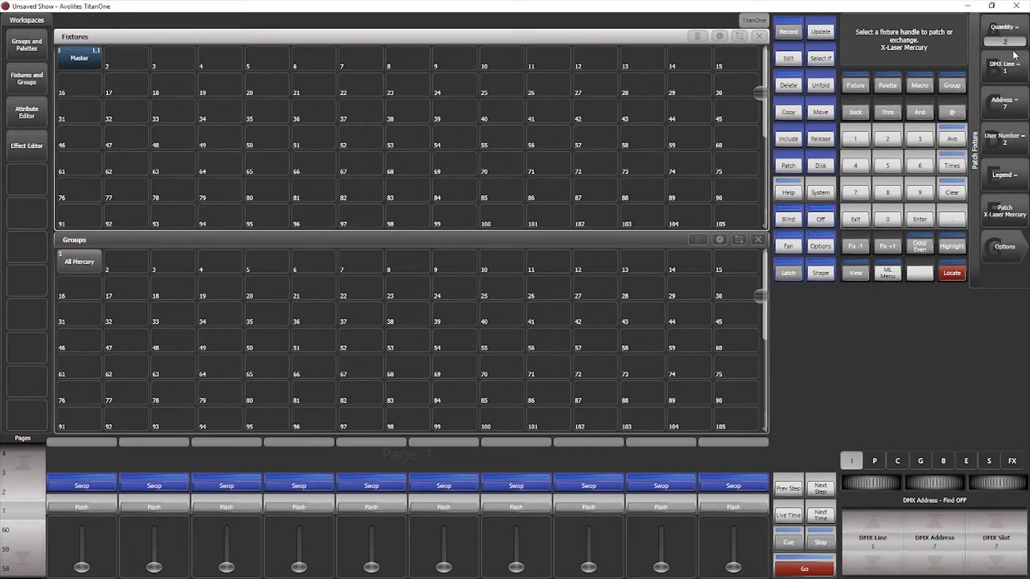
{"action": "left_click", "coordinate": [1013, 177]}
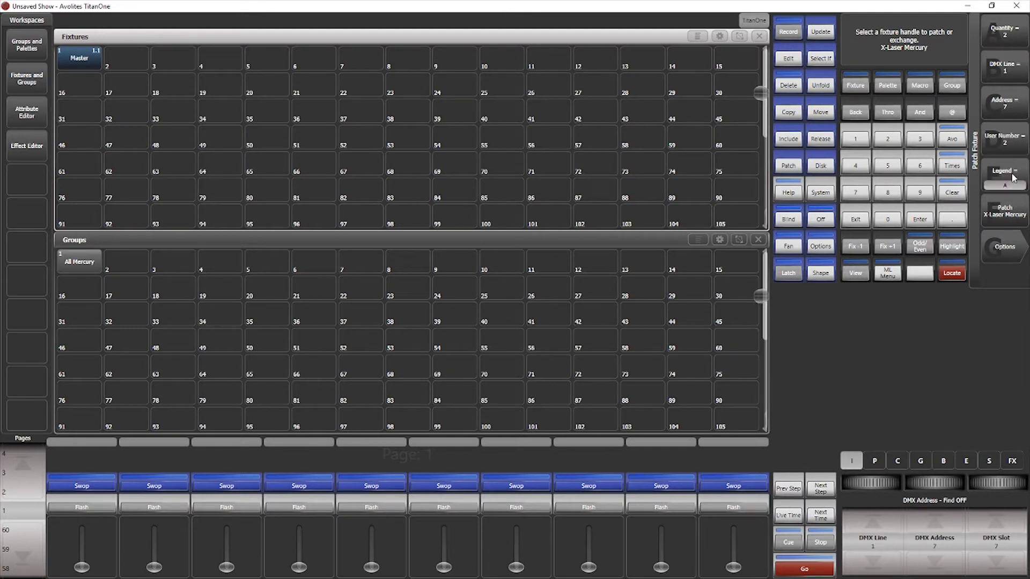
{"action": "type", "text": "Adv Builder"}
{"action": "left_click", "coordinate": [1010, 210]}
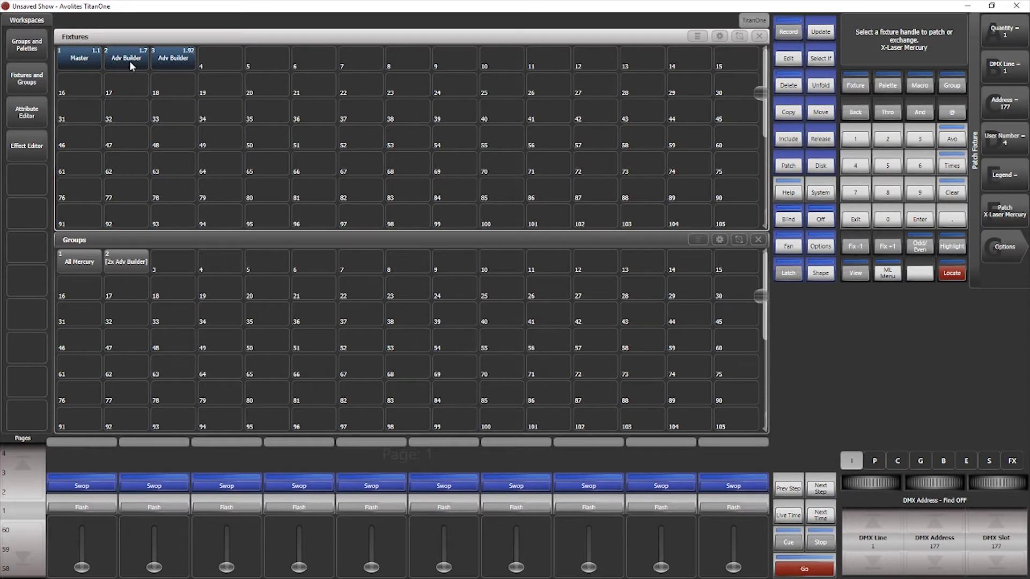
{"action": "left_click", "coordinate": [850, 216]}
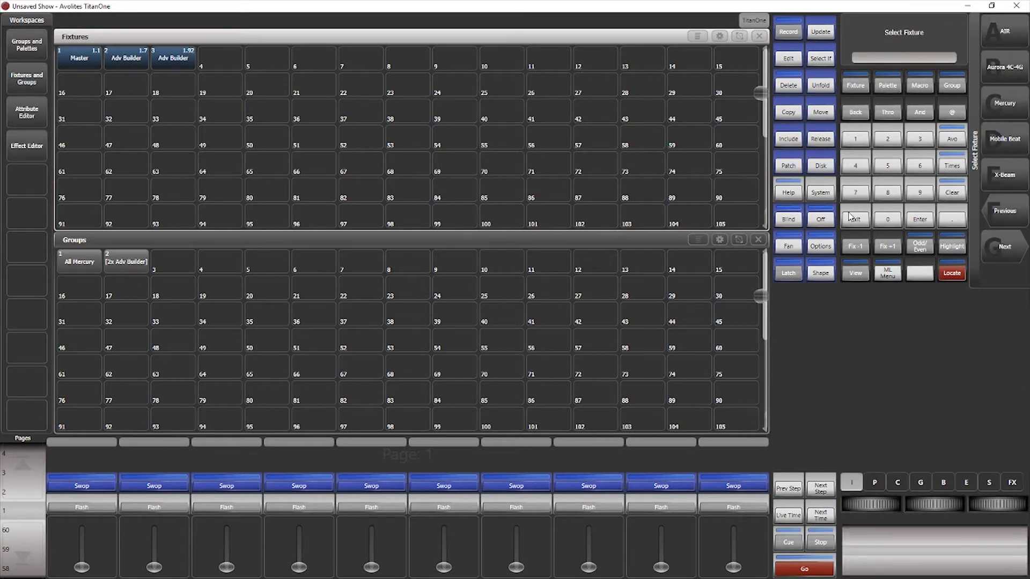
{"action": "left_click", "coordinate": [850, 216]}
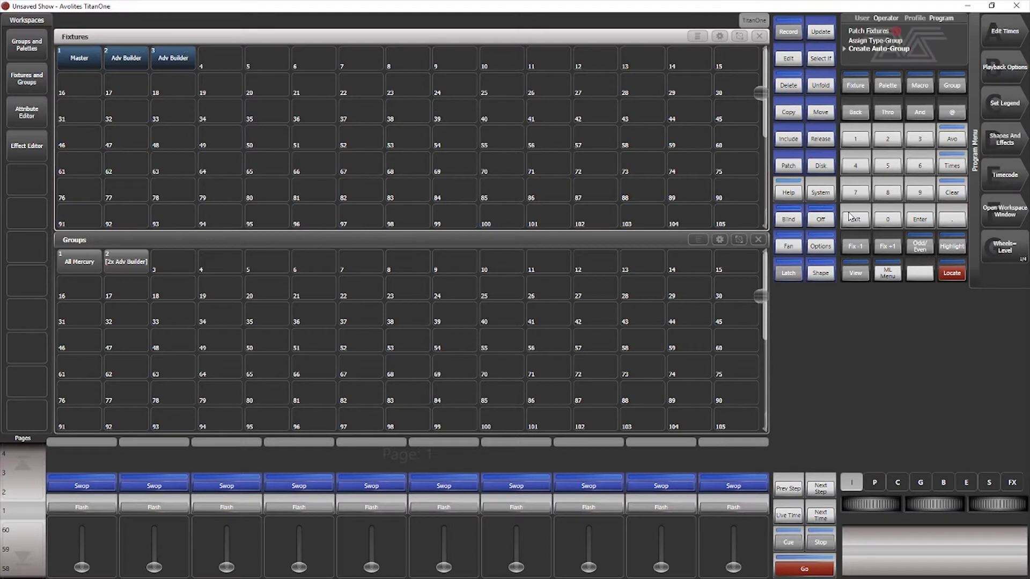
Select the first Adv Builder fixture and locate it to turn on its laser output.
{"action": "left_click", "coordinate": [85, 59]}
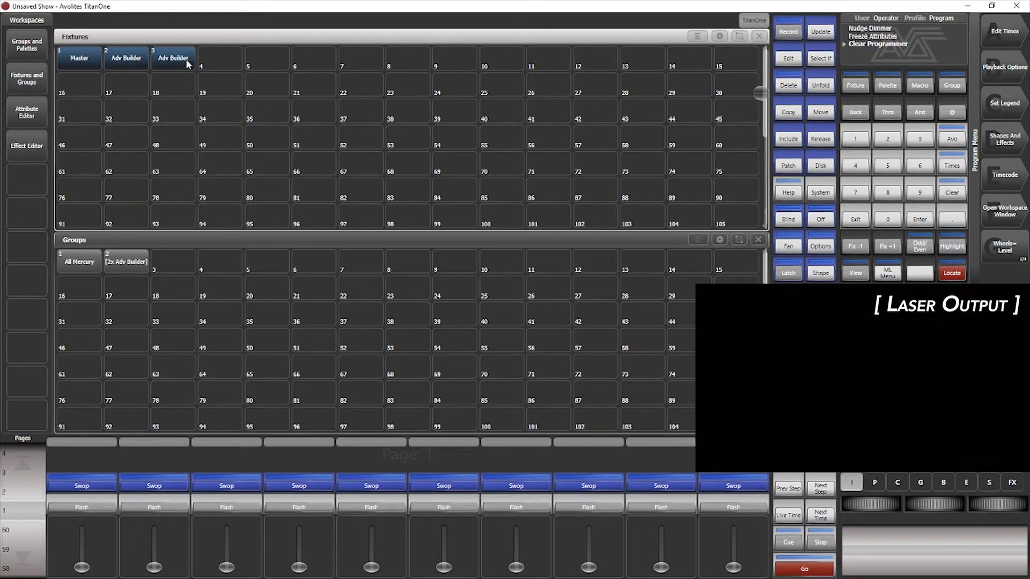
{"action": "left_click", "coordinate": [124, 58]}
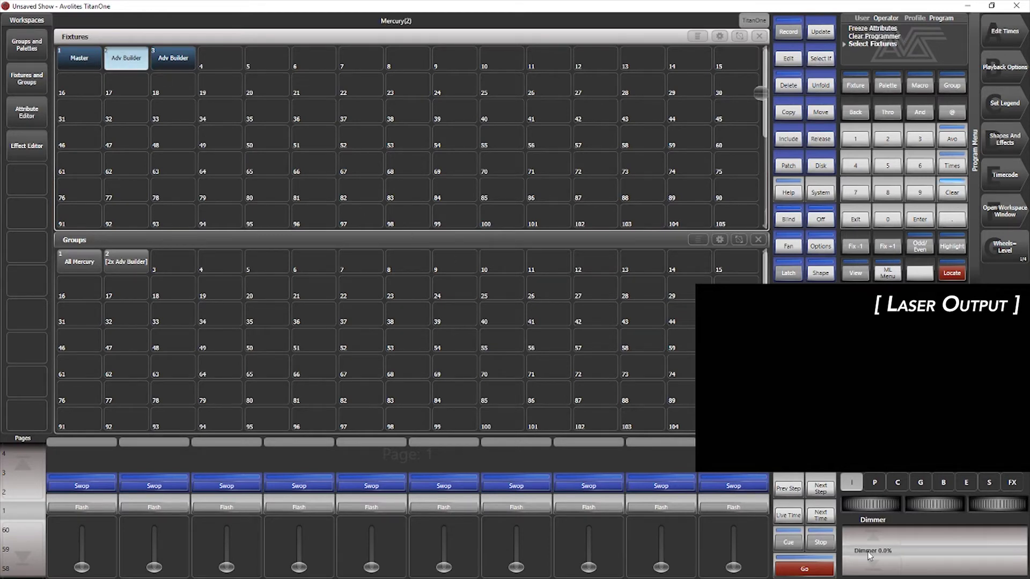
{"action": "left_click", "coordinate": [948, 273]}
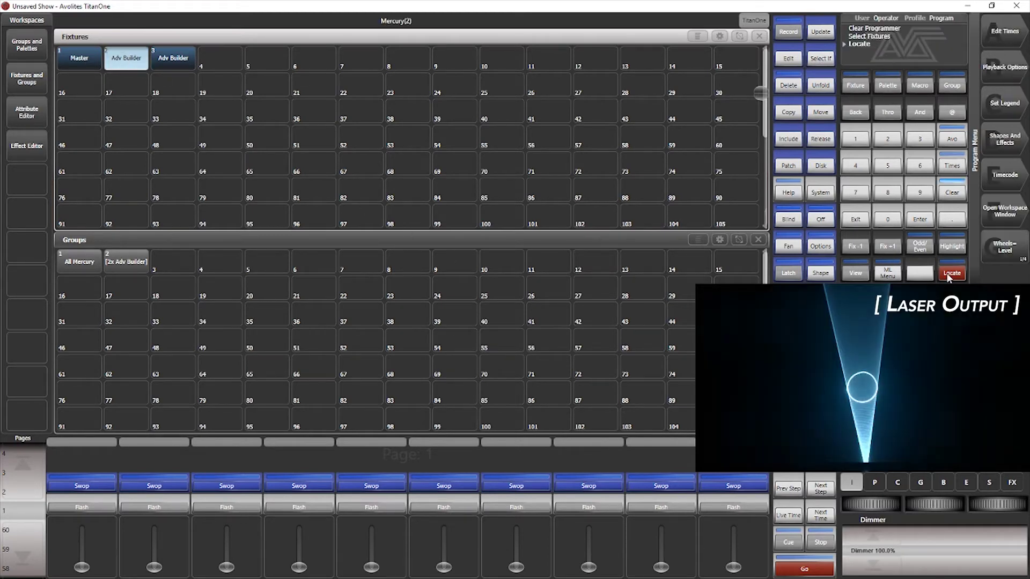
Open the Attribute Editor and enlarge it to the full workspace height, keeping the first three columns of Fixtures and Groups uncovered.
{"action": "left_click", "coordinate": [38, 115]}
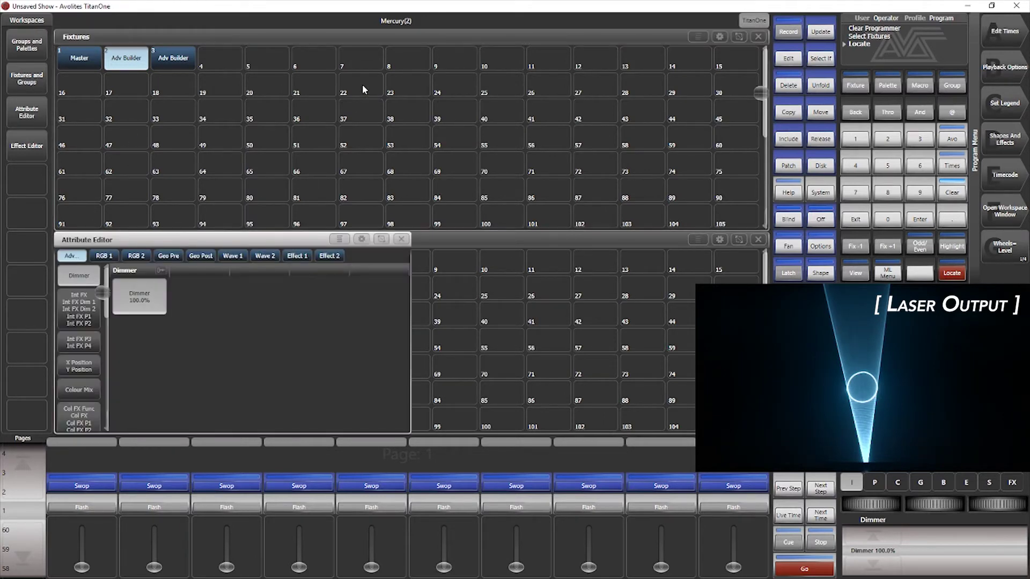
{"action": "left_click", "coordinate": [381, 239]}
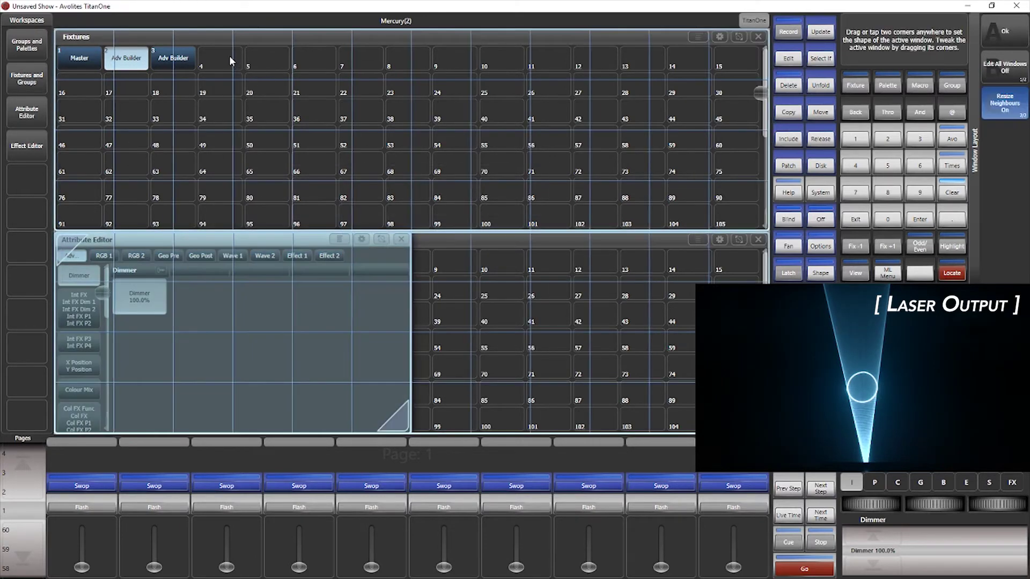
{"action": "left_click_drag", "start_coordinate": [229, 56], "coordinate": [771, 435]}
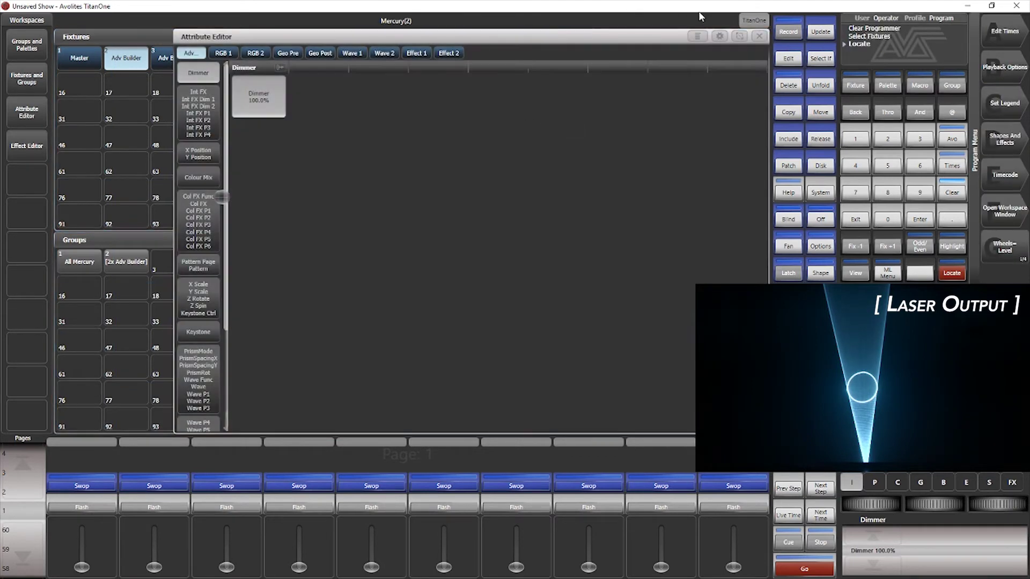
{"action": "left_click", "coordinate": [739, 36]}
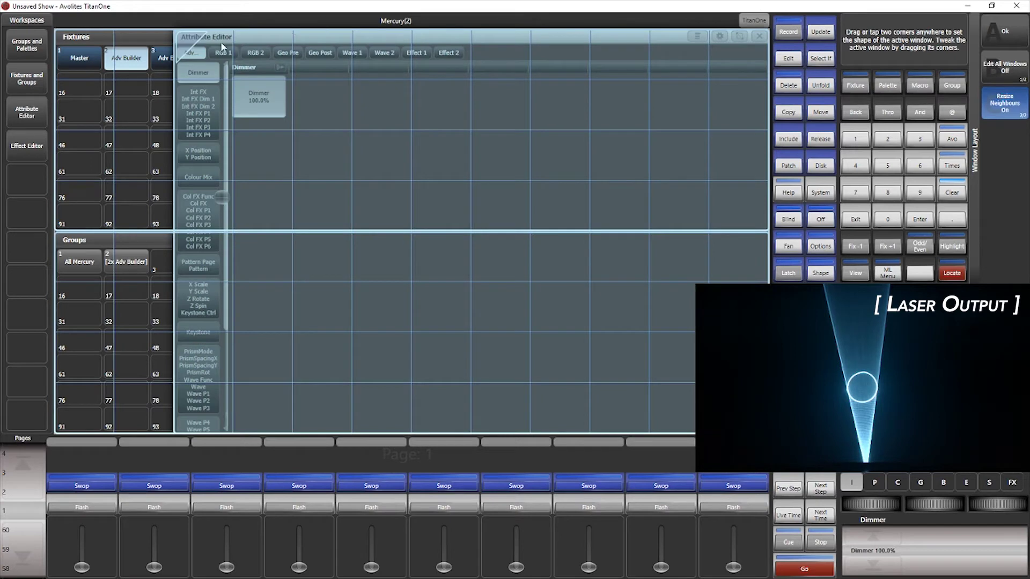
{"action": "left_click_drag", "start_coordinate": [191, 39], "coordinate": [245, 38]}
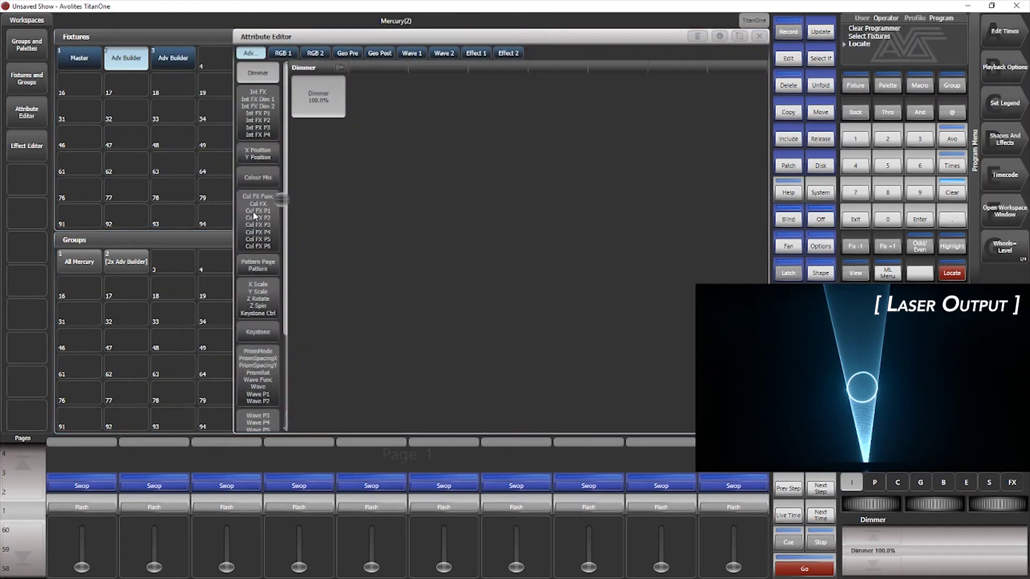
Set the first Adv Builder fixture's pattern page to 2 and its pattern to 9.
{"action": "left_click", "coordinate": [258, 265]}
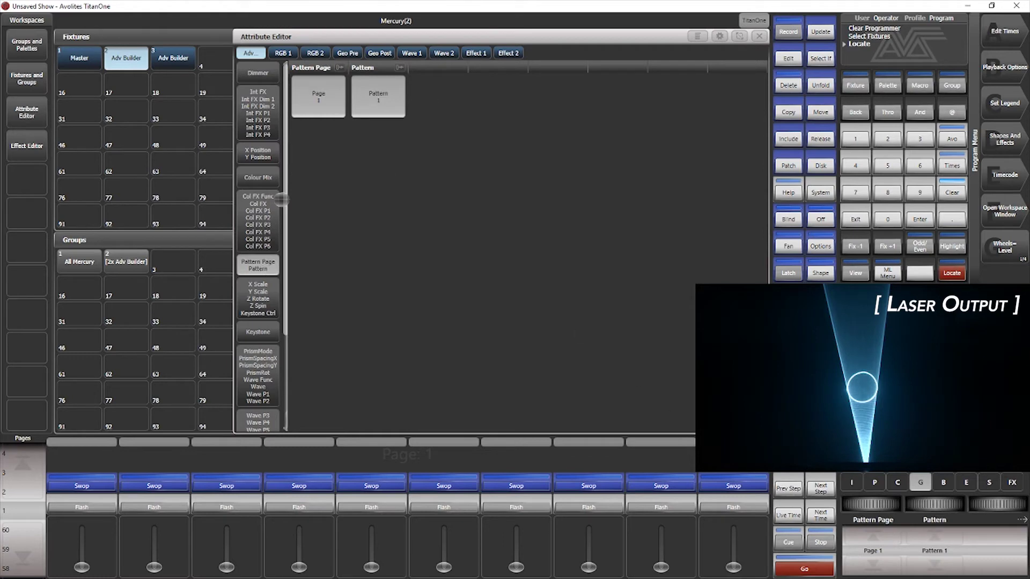
{"action": "left_click", "coordinate": [883, 552]}
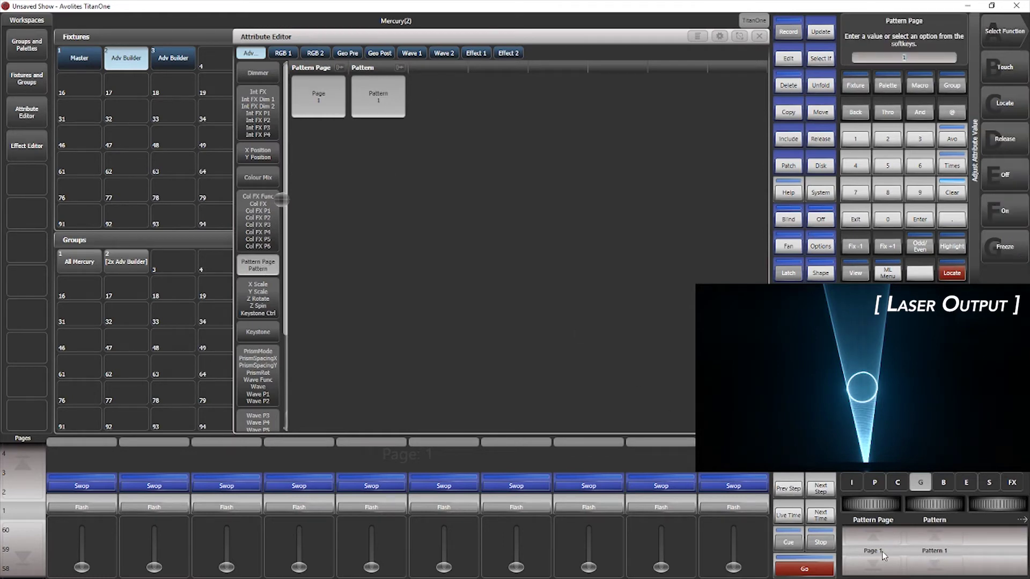
{"action": "scroll", "coordinate": [884, 551], "scroll_direction": "up", "scroll_amount": 2}
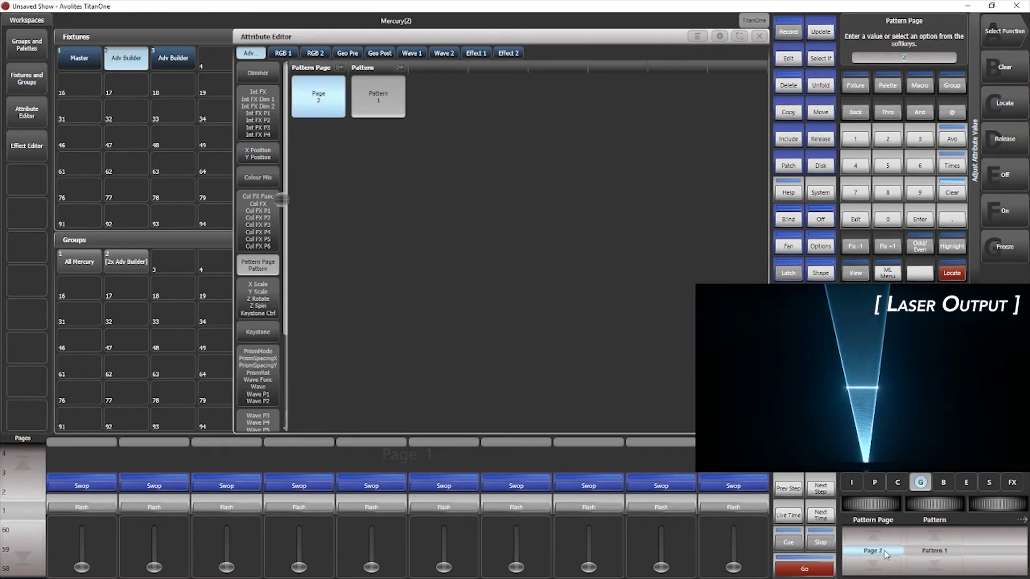
{"action": "scroll", "coordinate": [884, 552], "scroll_direction": "down", "scroll_amount": 1}
{"action": "scroll", "coordinate": [938, 553], "scroll_direction": "up", "scroll_amount": 1}
{"action": "scroll", "coordinate": [938, 555], "scroll_direction": "up", "scroll_amount": 5}
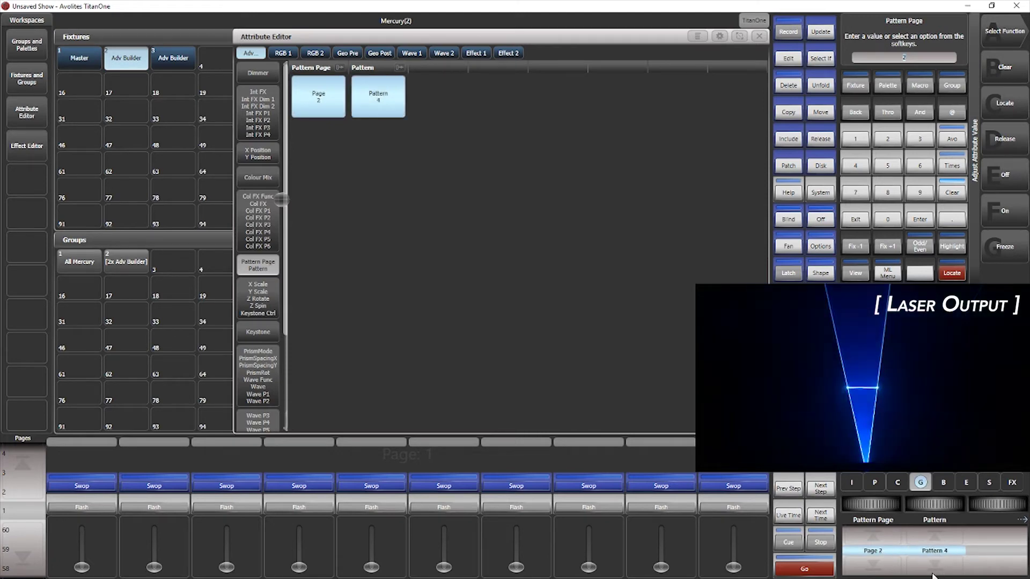
{"action": "scroll", "coordinate": [936, 574], "scroll_direction": "up", "scroll_amount": 4}
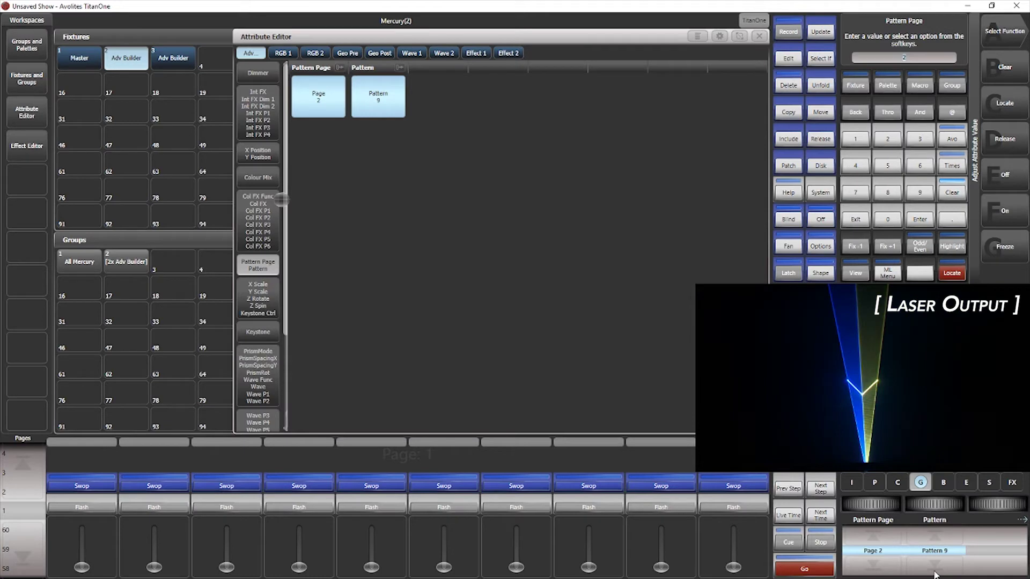
Change the first Adv Builder fixture's pattern to 13 and reduce its Geo Pre scale to about 49.6% in X and 45.6% in Y.
{"action": "scroll", "coordinate": [933, 573], "scroll_direction": "up", "scroll_amount": 2}
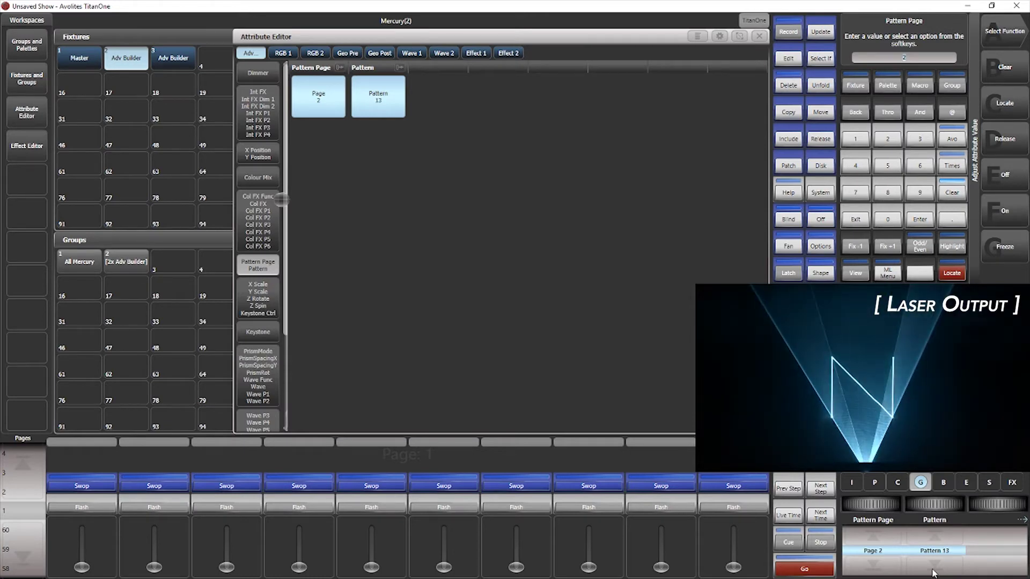
{"action": "left_click", "coordinate": [347, 53]}
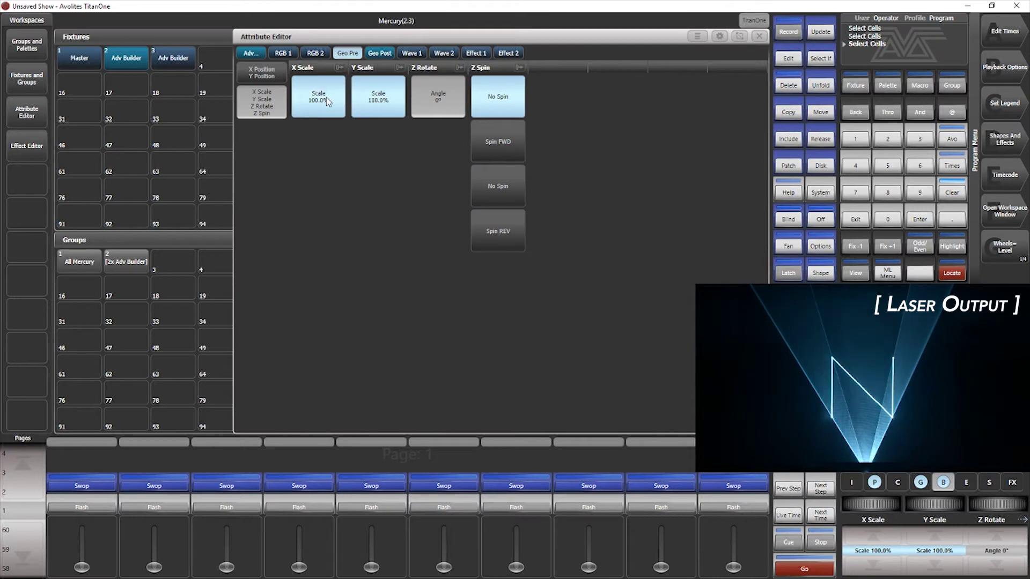
{"action": "left_click_drag", "start_coordinate": [326, 98], "coordinate": [283, 101]}
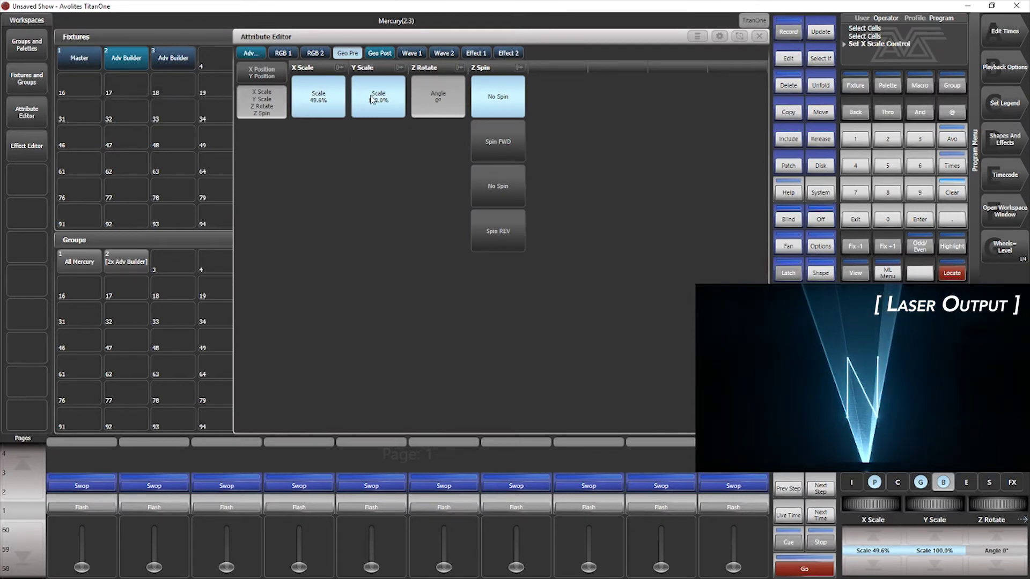
{"action": "left_click_drag", "start_coordinate": [379, 99], "coordinate": [326, 103]}
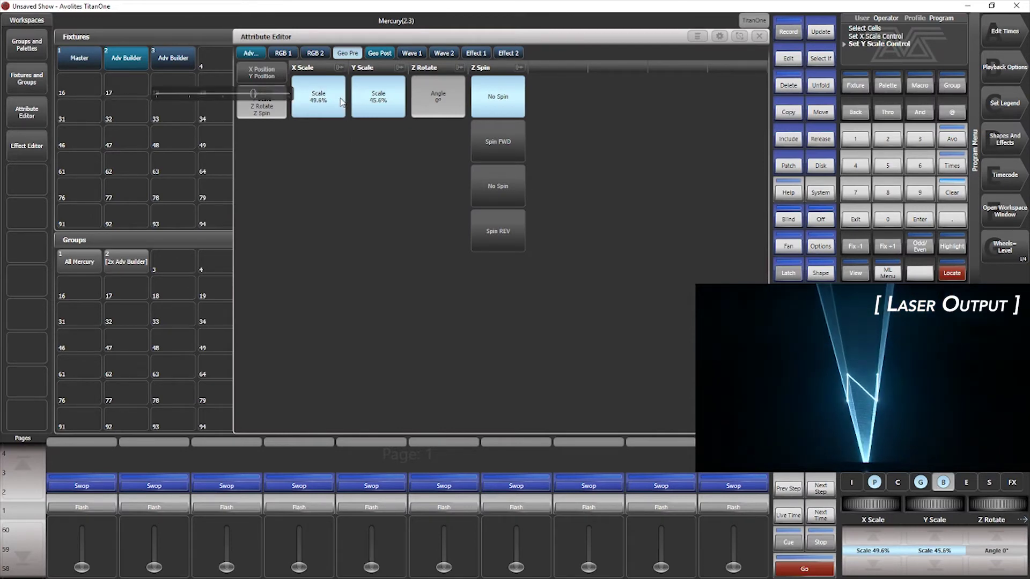
Offset the first Adv Builder fixture's Geo Post position to about 36.8% in X and 62% in Y.
{"action": "left_click", "coordinate": [381, 54]}
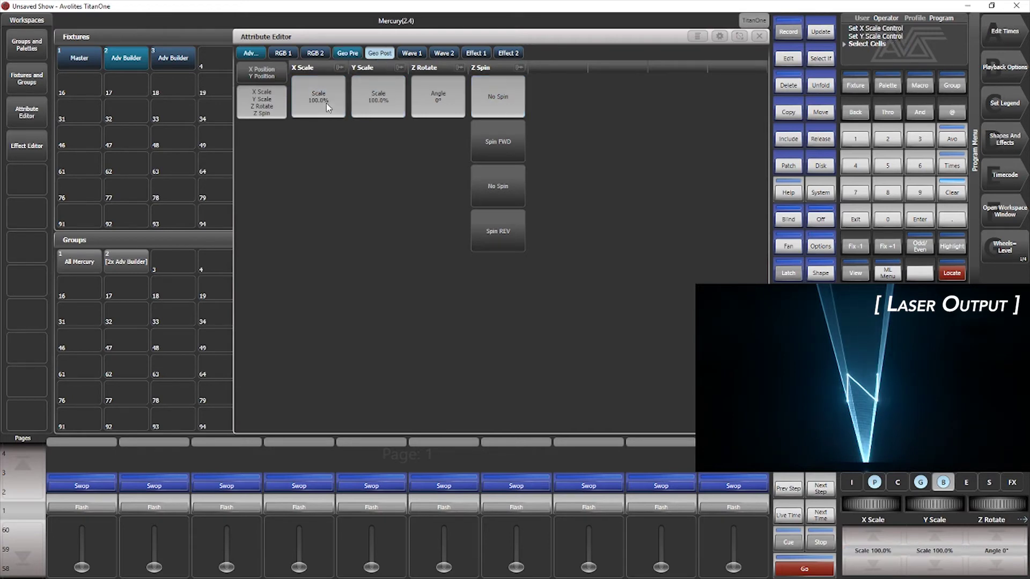
{"action": "left_click", "coordinate": [273, 75]}
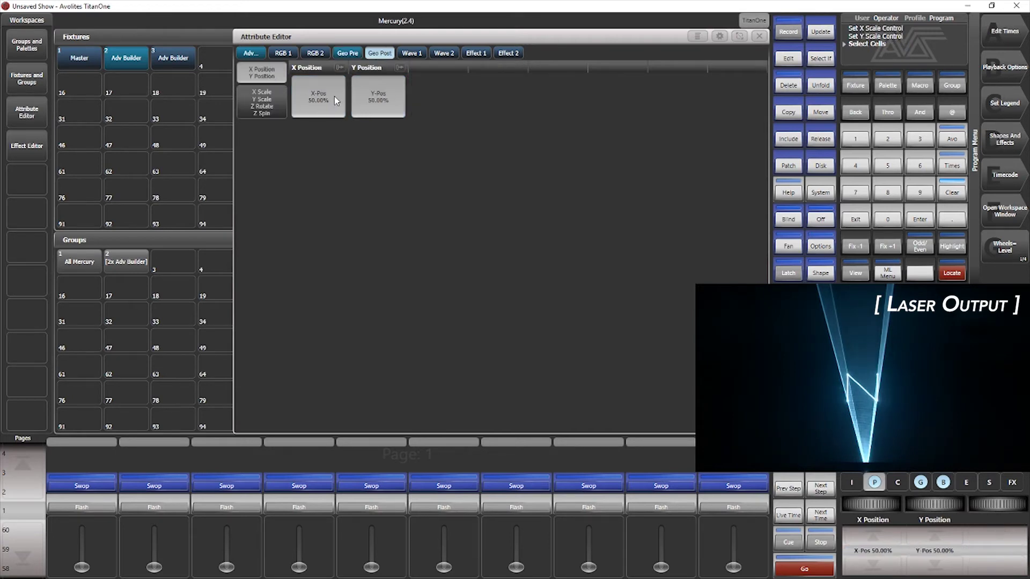
{"action": "left_click_drag", "start_coordinate": [334, 96], "coordinate": [308, 95]}
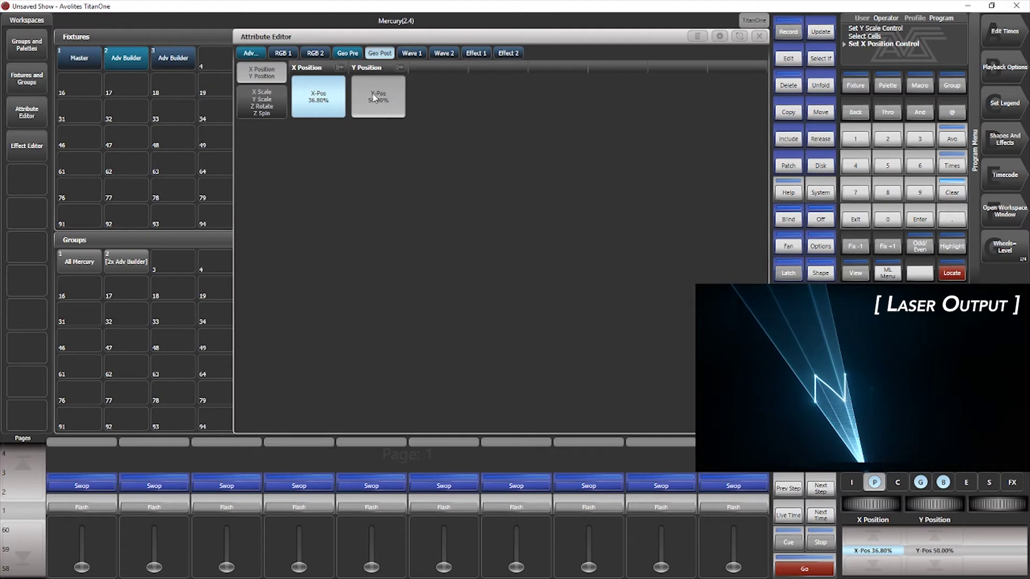
{"action": "mouse_move", "coordinate": [387, 97]}
{"action": "left_mouse_down"}
{"action": "mouse_move", "coordinate": [370, 91]}
{"action": "mouse_move", "coordinate": [396, 92]}
{"action": "left_mouse_up"}
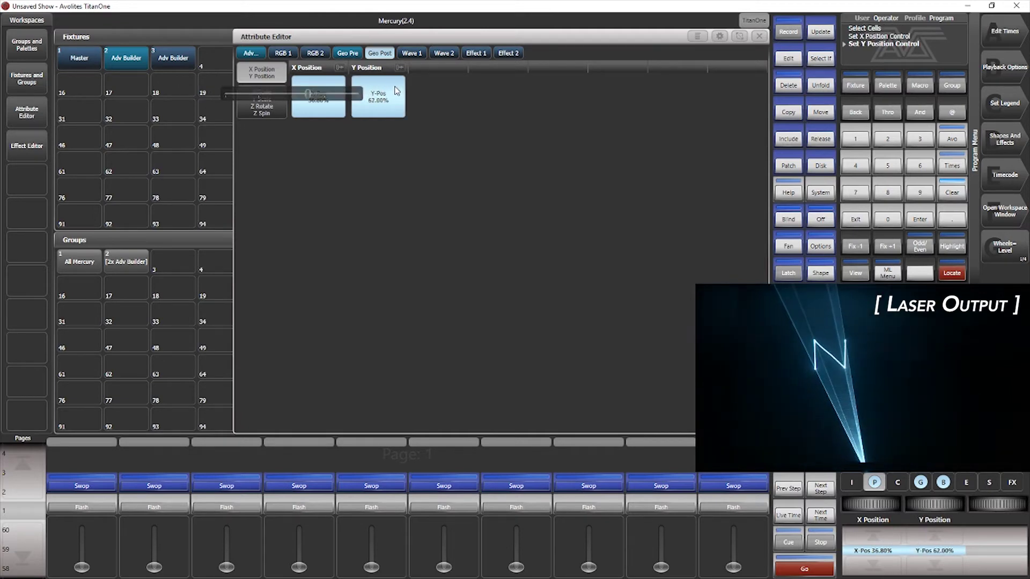
Give the first Adv Builder fixture a slow reverse Z spin of about 3.2% in its Geo Pre cell.
{"action": "left_click", "coordinate": [355, 53]}
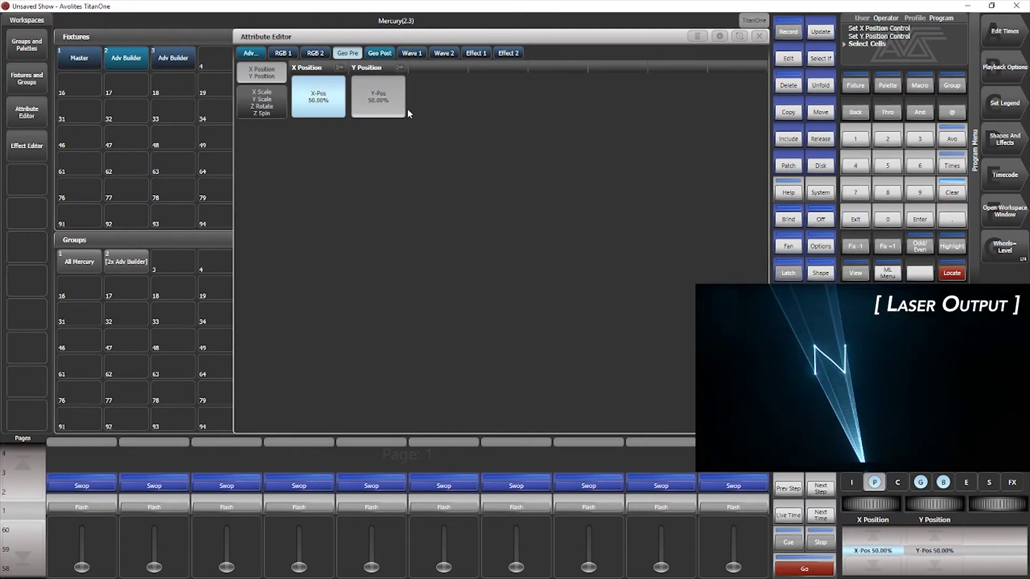
{"action": "left_click", "coordinate": [267, 94]}
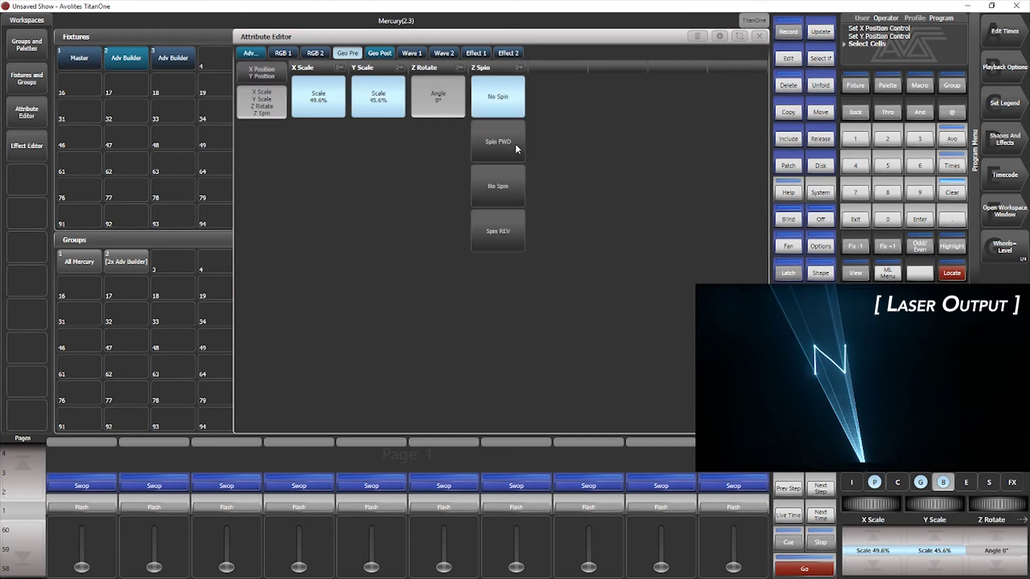
{"action": "left_click_drag", "start_coordinate": [504, 228], "coordinate": [510, 228]}
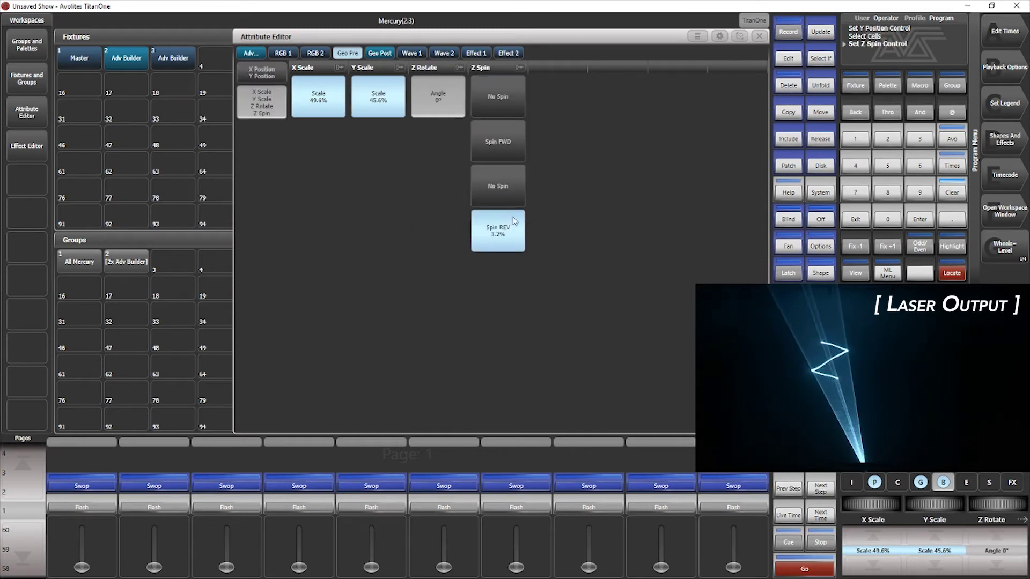
Select and locate the second Adv Builder fixture, and set its pattern page to 3 and its pattern to 3.
{"action": "left_click", "coordinate": [174, 58]}
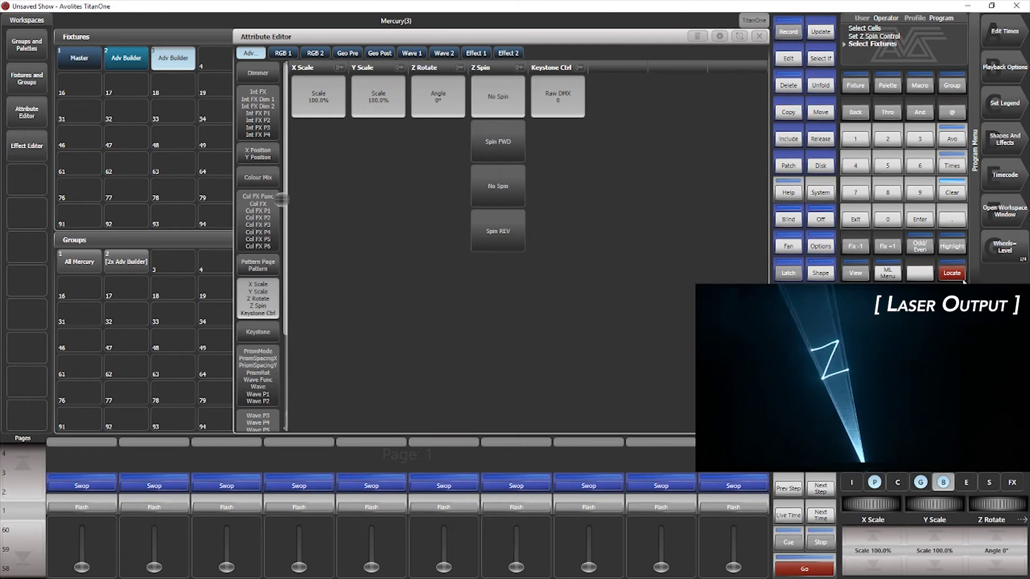
{"action": "left_click", "coordinate": [961, 274]}
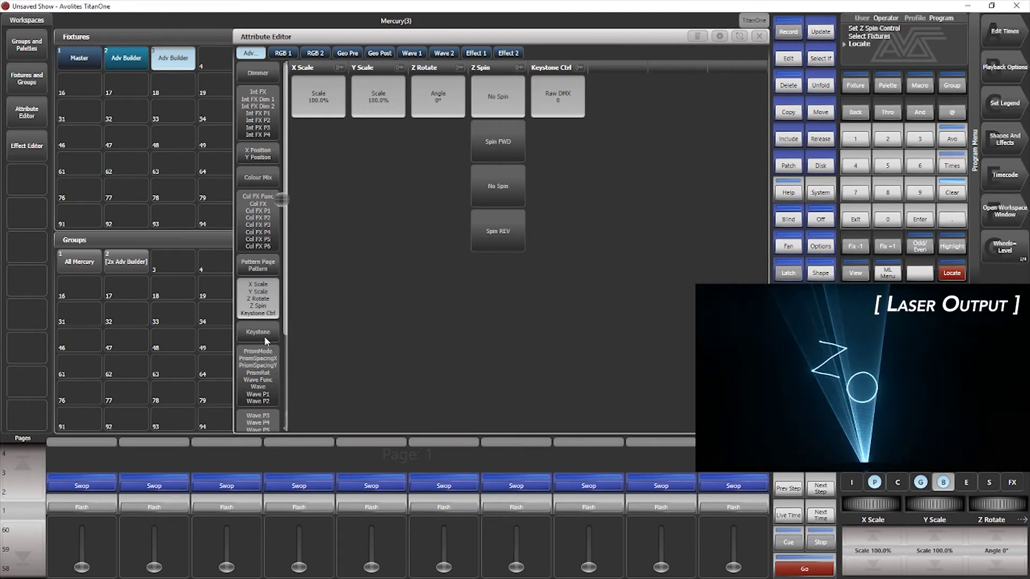
{"action": "left_click", "coordinate": [259, 265]}
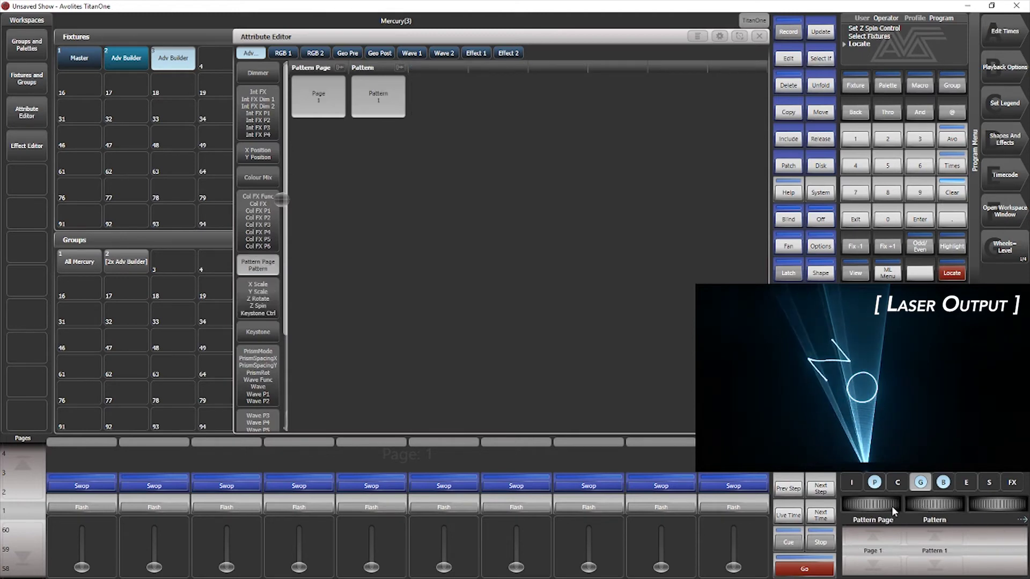
{"action": "left_click_drag", "start_coordinate": [893, 509], "coordinate": [907, 510]}
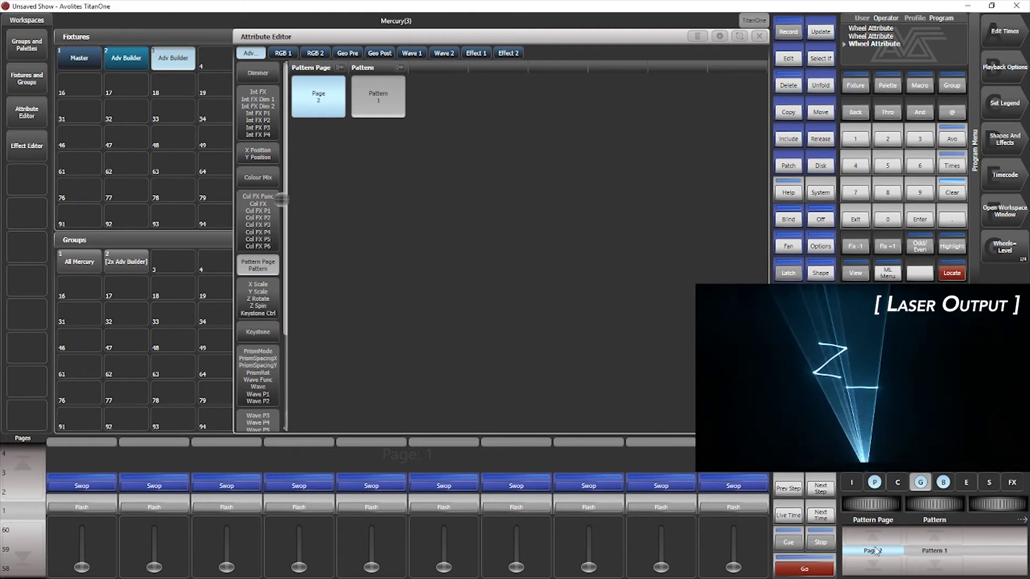
{"action": "scroll", "coordinate": [872, 548], "scroll_direction": "up", "scroll_amount": 1}
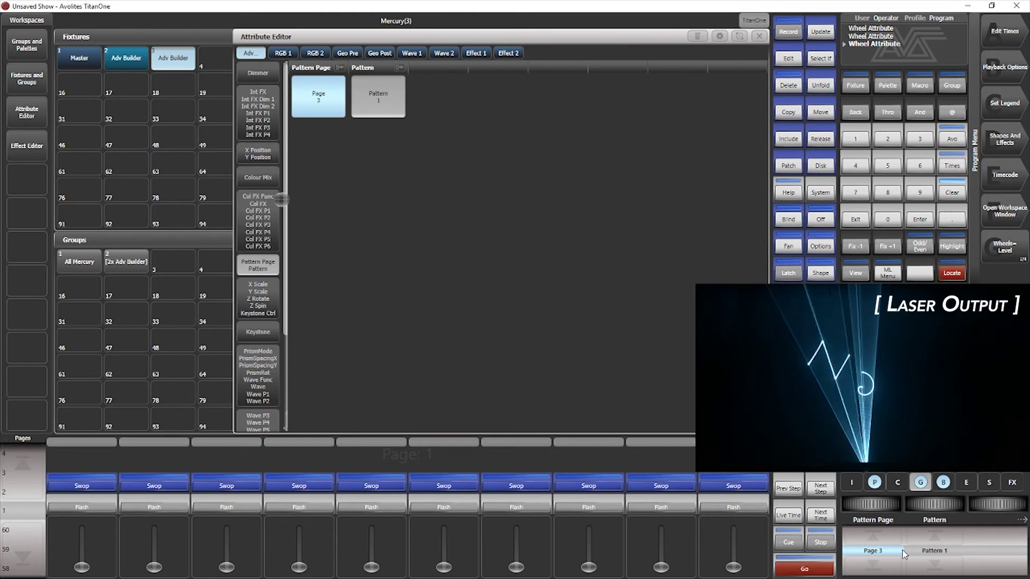
{"action": "scroll", "coordinate": [923, 554], "scroll_direction": "up", "scroll_amount": 2}
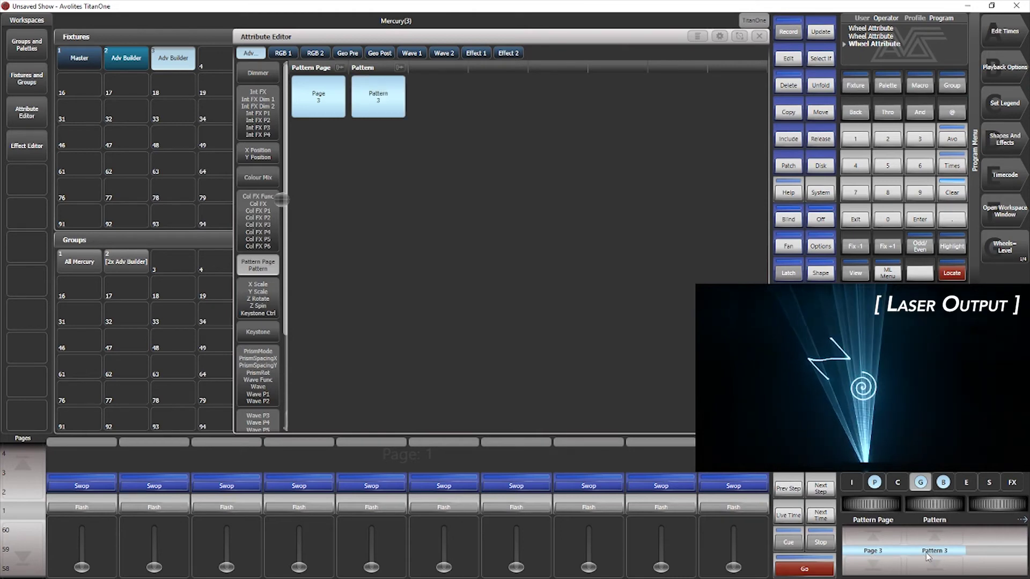
Give the second Adv Builder fixture a forward Geo Pre Z spin of about 17.6% and shift its Geo Post position to X 54.4%, Y 41.2%.
{"action": "left_click", "coordinate": [348, 53]}
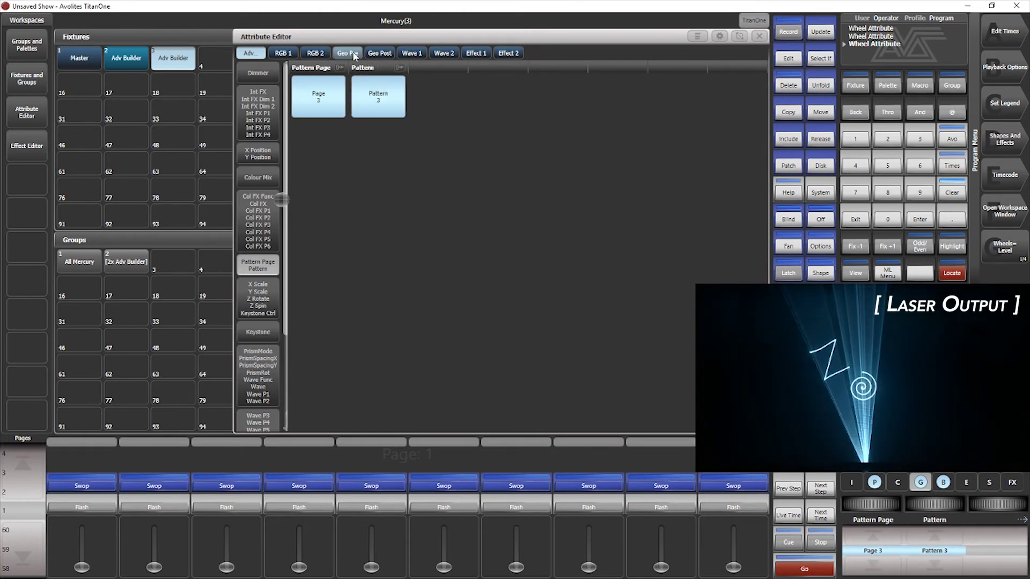
{"action": "left_click", "coordinate": [262, 102]}
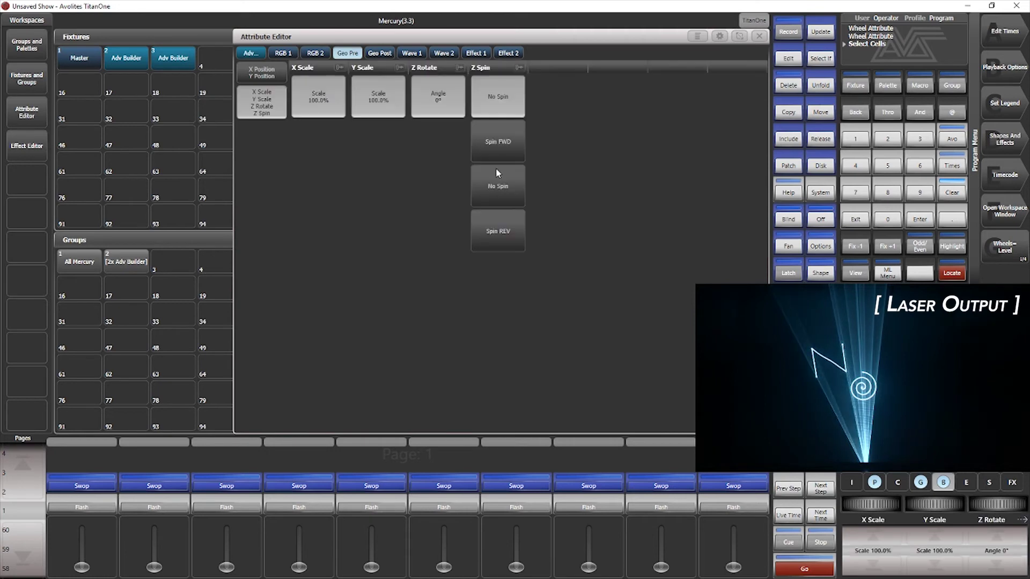
{"action": "left_click", "coordinate": [510, 141]}
{"action": "left_click", "coordinate": [510, 141]}
{"action": "left_click_drag", "start_coordinate": [605, 139], "coordinate": [612, 139]}
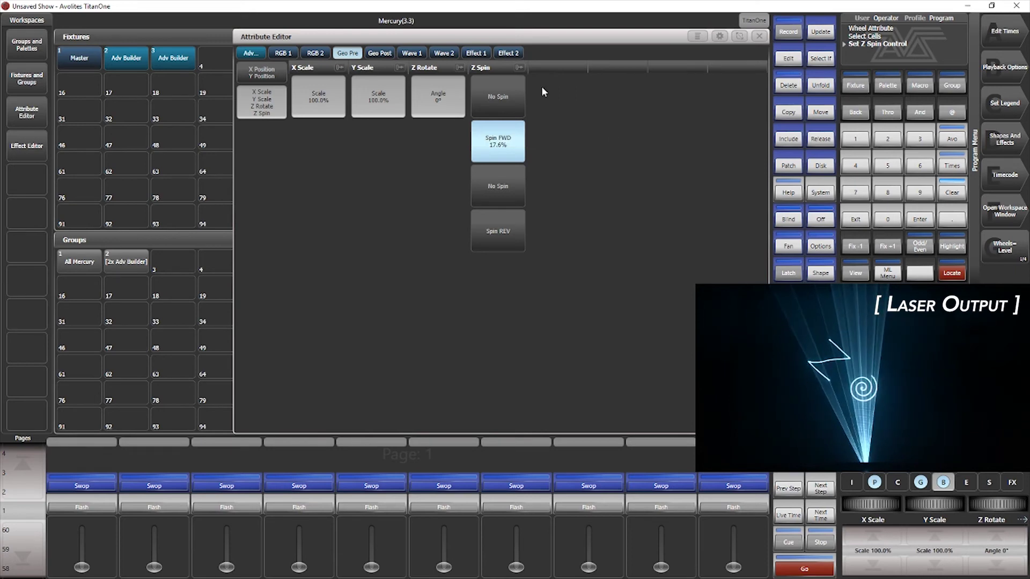
{"action": "left_click", "coordinate": [382, 50]}
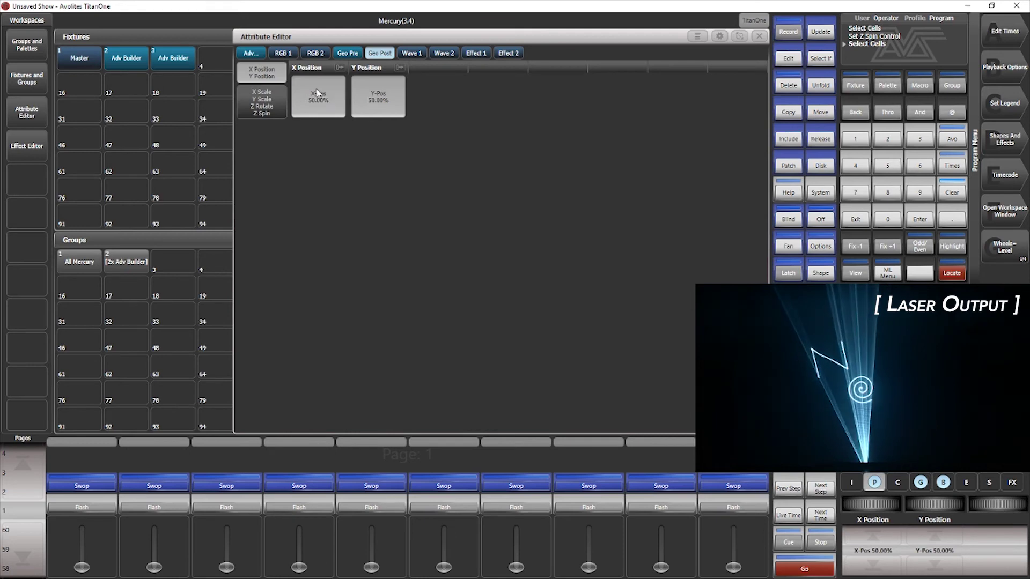
{"action": "left_click_drag", "start_coordinate": [321, 99], "coordinate": [362, 99]}
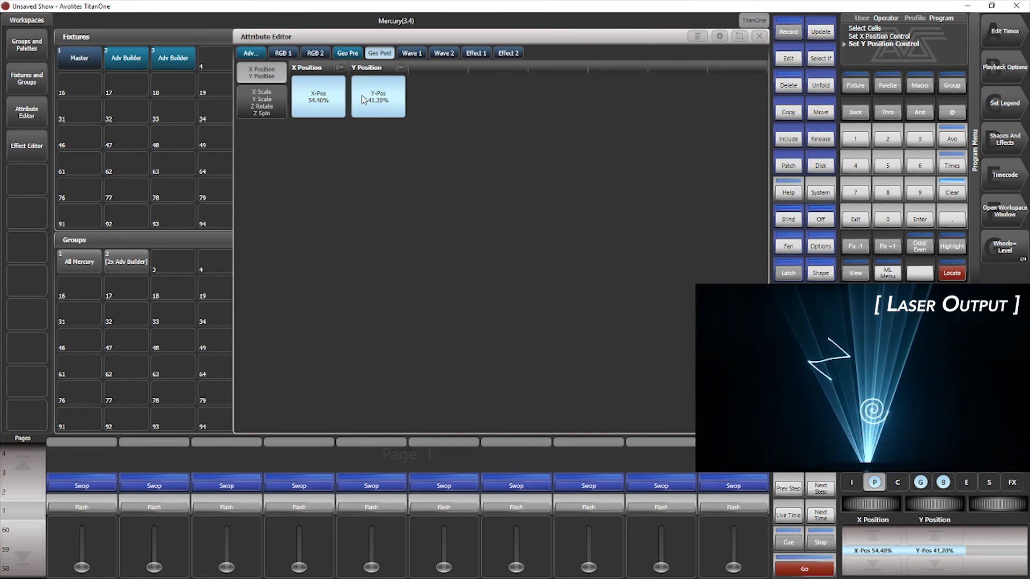